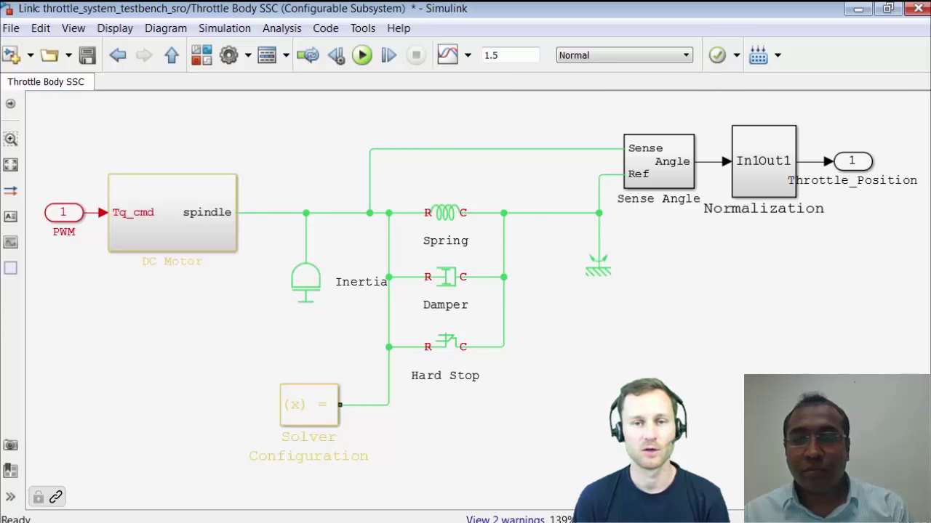
Open the DC Motor subsystem and inspect the electrical torque parameters of its DC Motor block without changing them
{"action": "left_click", "coordinate": [172, 213]}
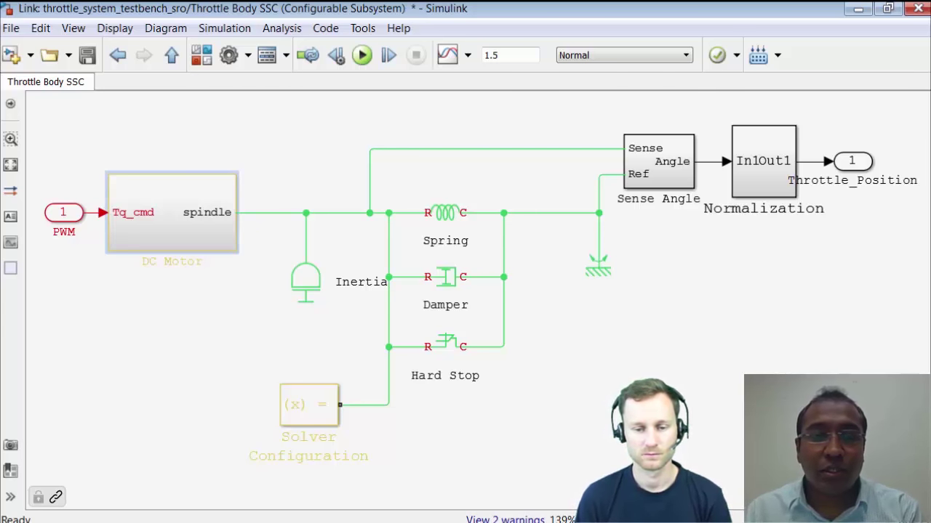
{"action": "double_click", "coordinate": [161, 212]}
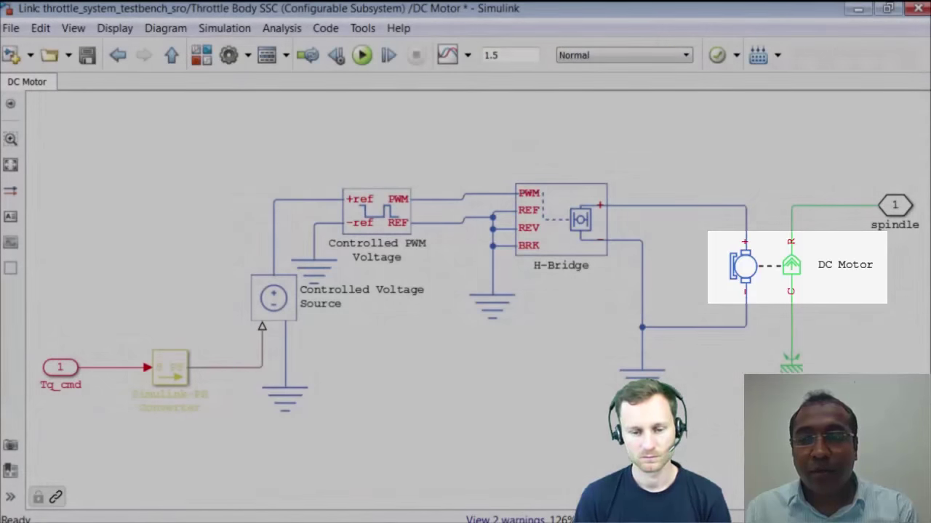
{"action": "left_click", "coordinate": [762, 271]}
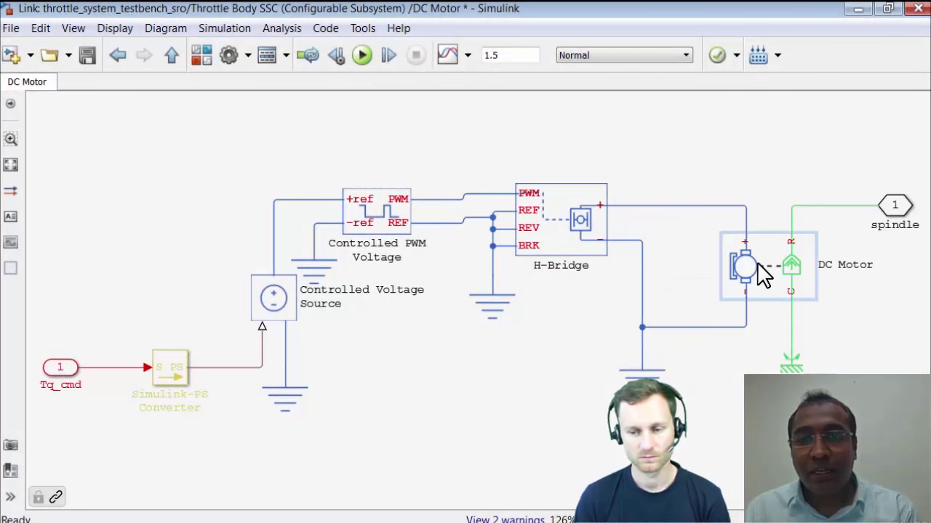
{"action": "double_click", "coordinate": [760, 269]}
{"action": "left_click_drag", "start_coordinate": [766, 201], "coordinate": [765, 284]}
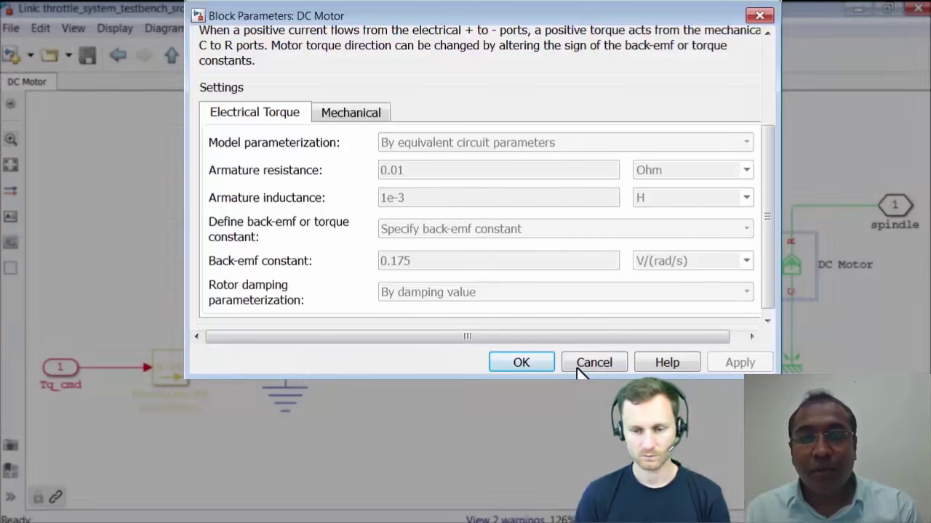
{"action": "left_click", "coordinate": [594, 362]}
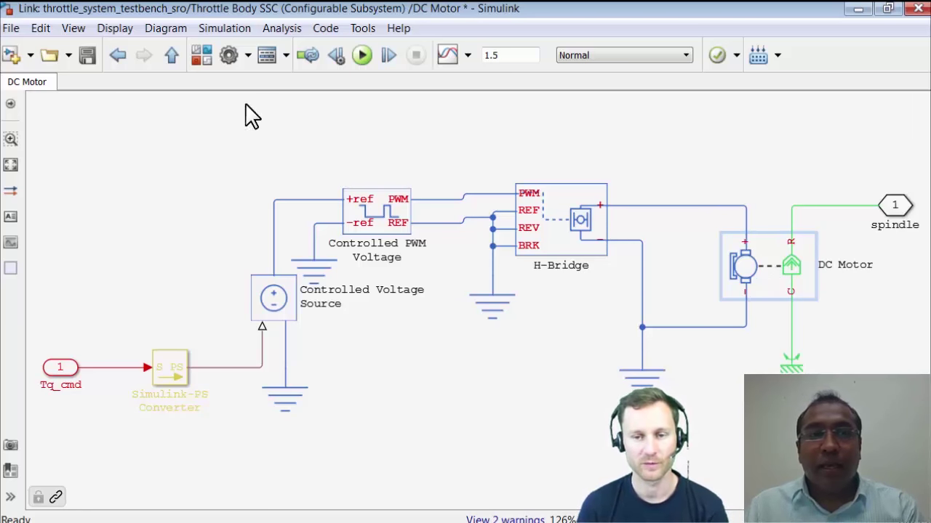
Review the Sense Angle block in the Throttle Body SSC diagram and return to the top level of the testbench
{"action": "left_click", "coordinate": [173, 59]}
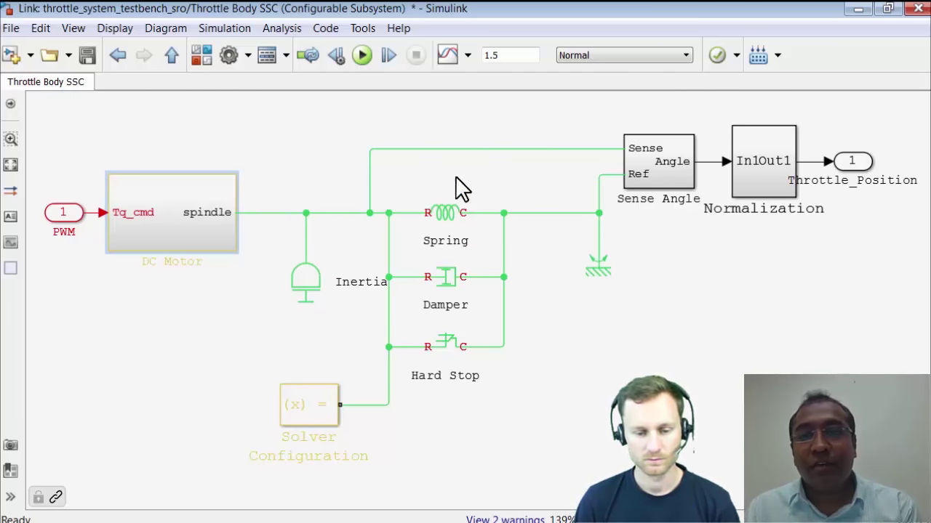
{"action": "left_click", "coordinate": [643, 158]}
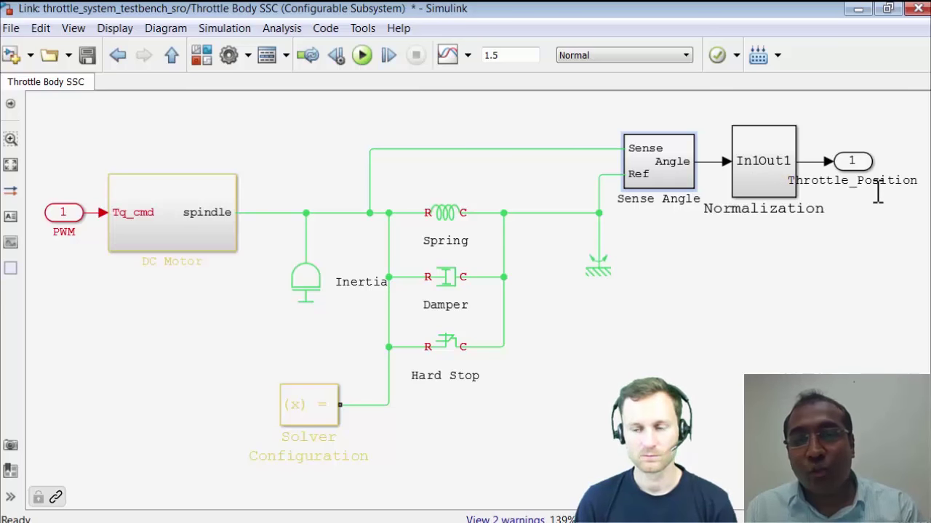
{"action": "left_click", "coordinate": [173, 58]}
{"action": "left_click", "coordinate": [522, 320]}
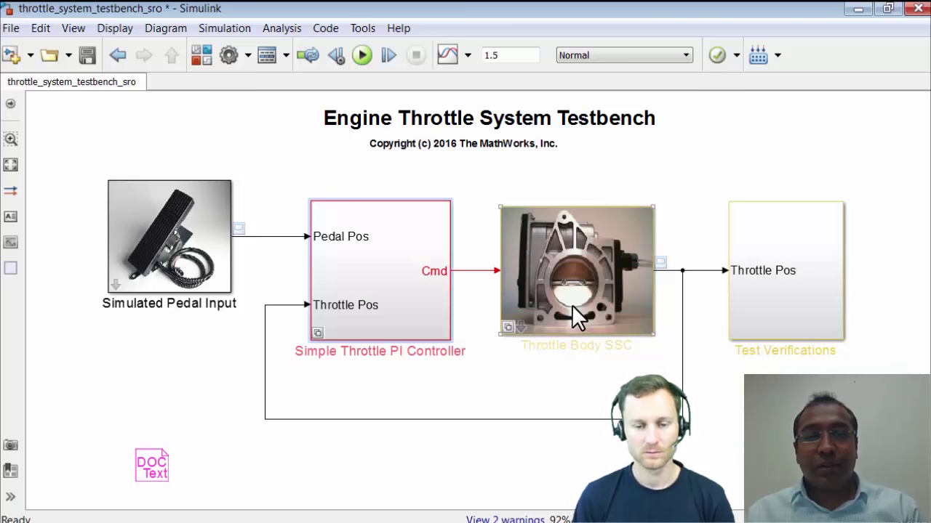
Look inside the Simple Throttle PI Controller subsystem and return to the top level of the testbench
{"action": "left_click", "coordinate": [396, 293]}
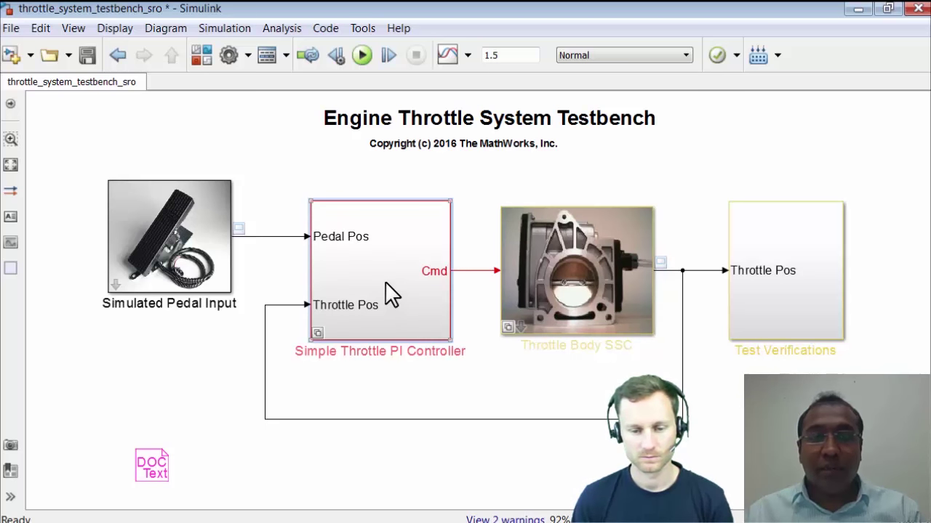
{"action": "double_click", "coordinate": [385, 281]}
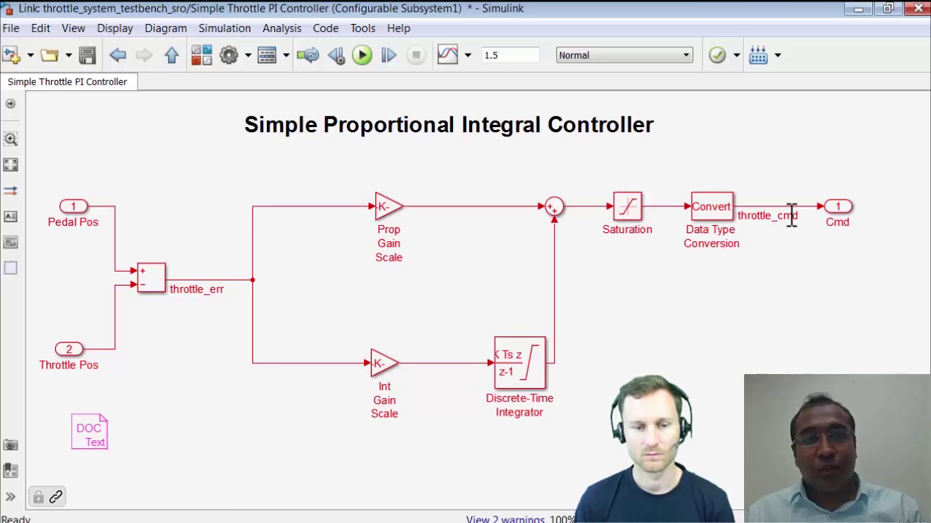
{"action": "left_click", "coordinate": [171, 57]}
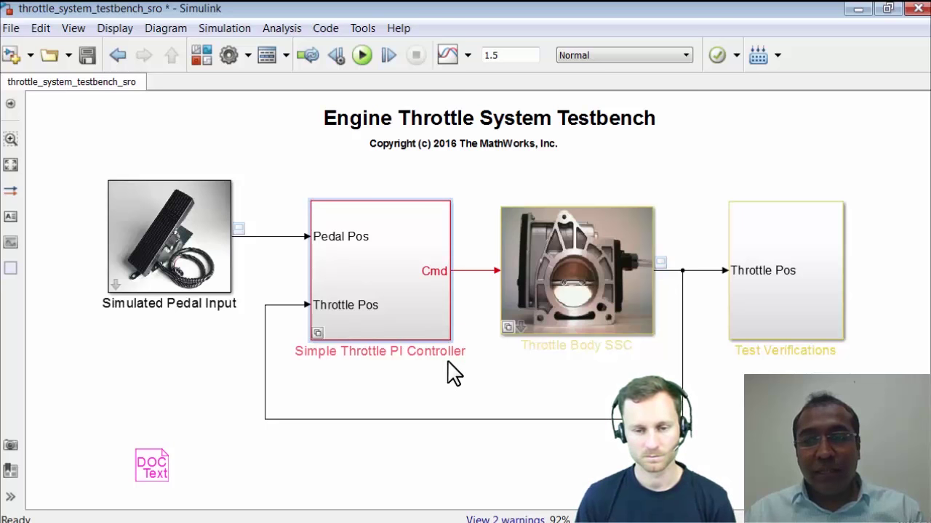
Run the testbench simulation and reposition the scope viewer so the whole response plot can be examined
{"action": "left_click", "coordinate": [359, 56]}
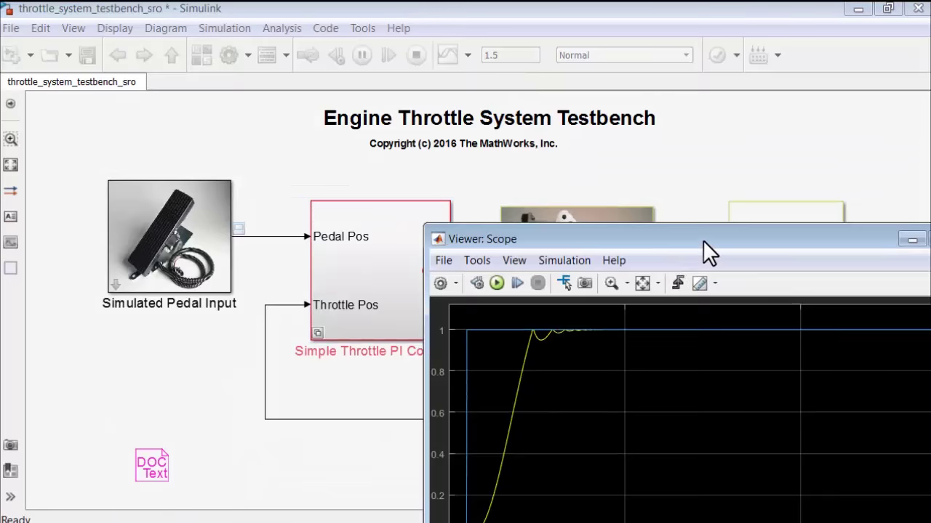
{"action": "left_click_drag", "start_coordinate": [703, 240], "coordinate": [652, 90]}
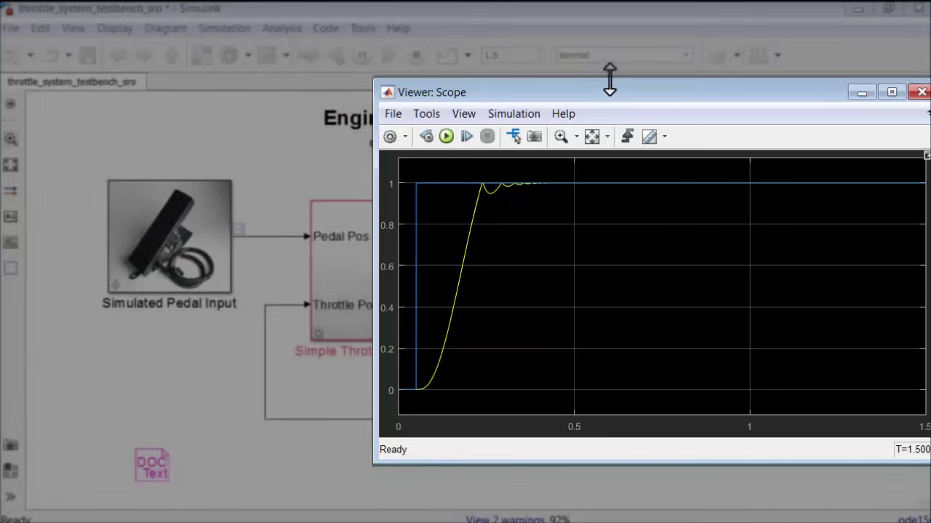
{"action": "left_click_drag", "start_coordinate": [600, 93], "coordinate": [398, 91]}
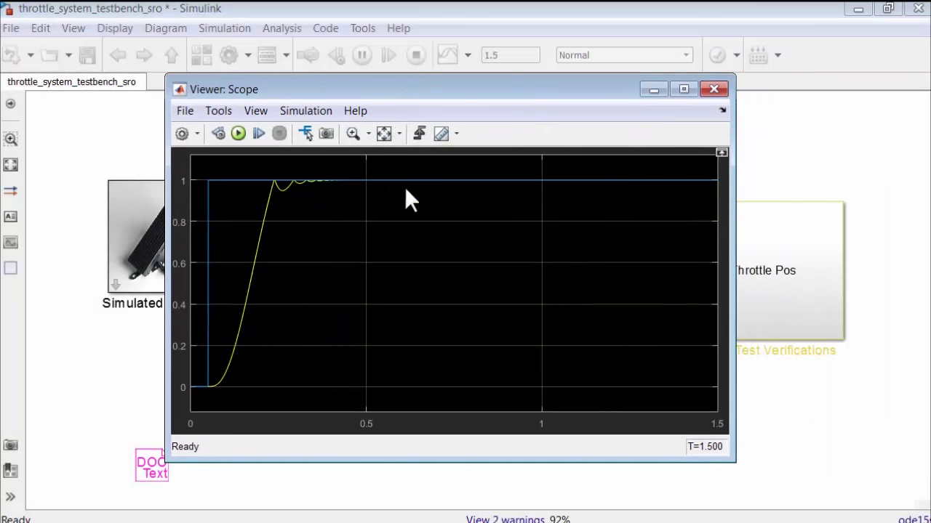
{"action": "left_click_drag", "start_coordinate": [528, 91], "coordinate": [464, 86]}
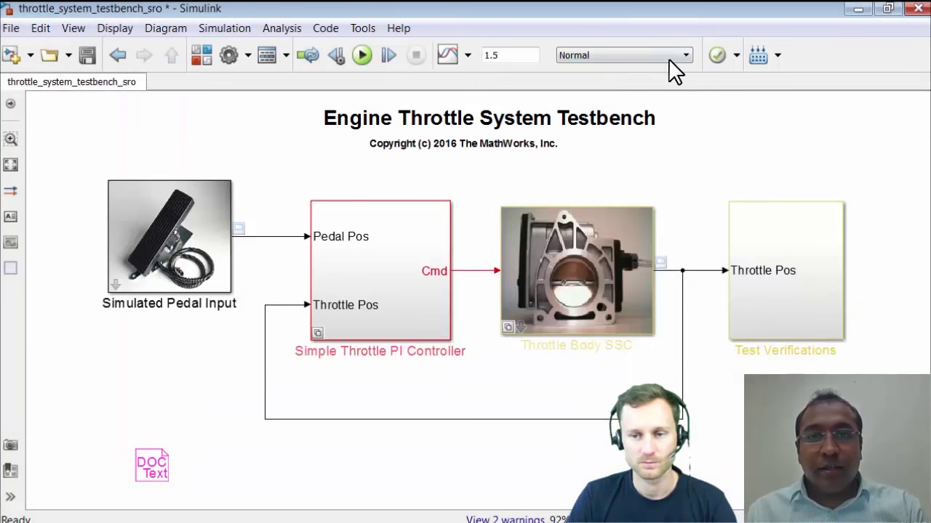
Review the Test Verifications, Throttle Body SSC and PI controller blocks, and switch to the throttle_ctrl_slrt_speedgoat model
{"action": "left_click", "coordinate": [805, 244]}
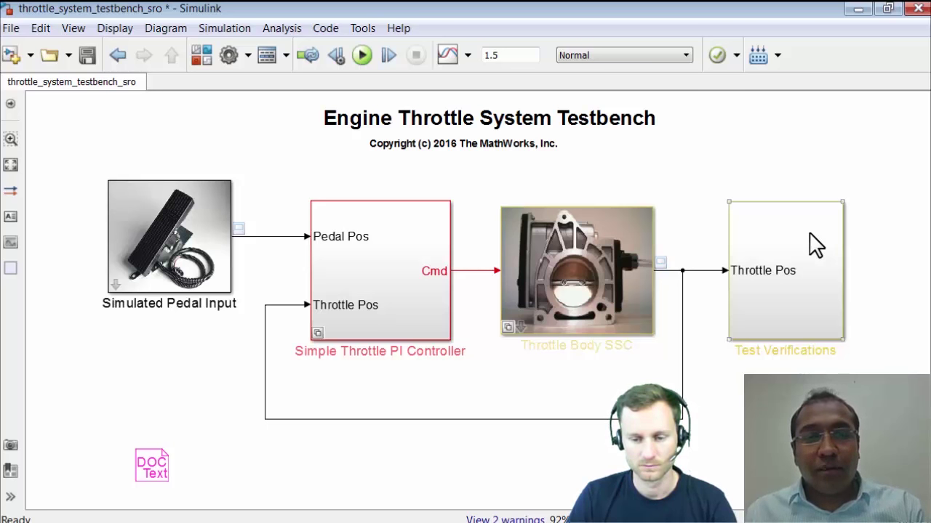
{"action": "left_click", "coordinate": [576, 227]}
{"action": "left_click", "coordinate": [394, 252]}
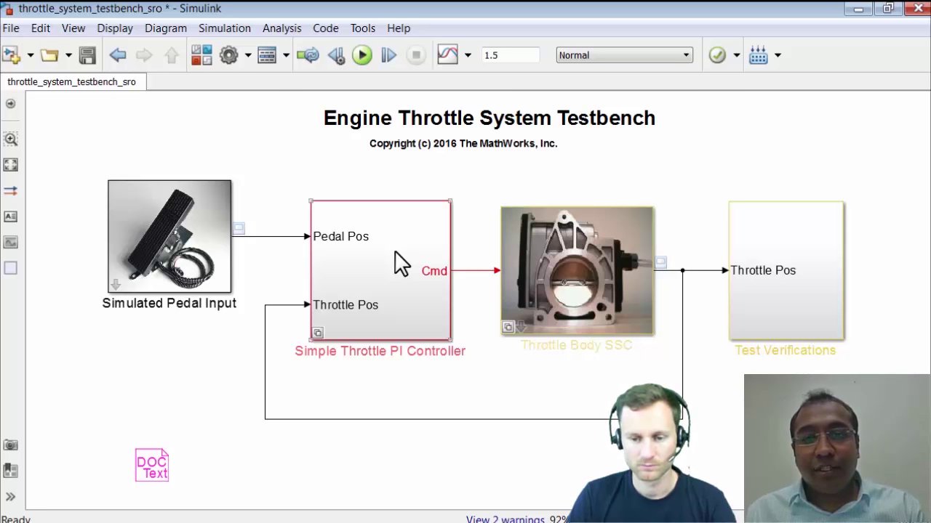
{"action": "left_click", "coordinate": [608, 212]}
{"action": "left_click", "coordinate": [445, 320]}
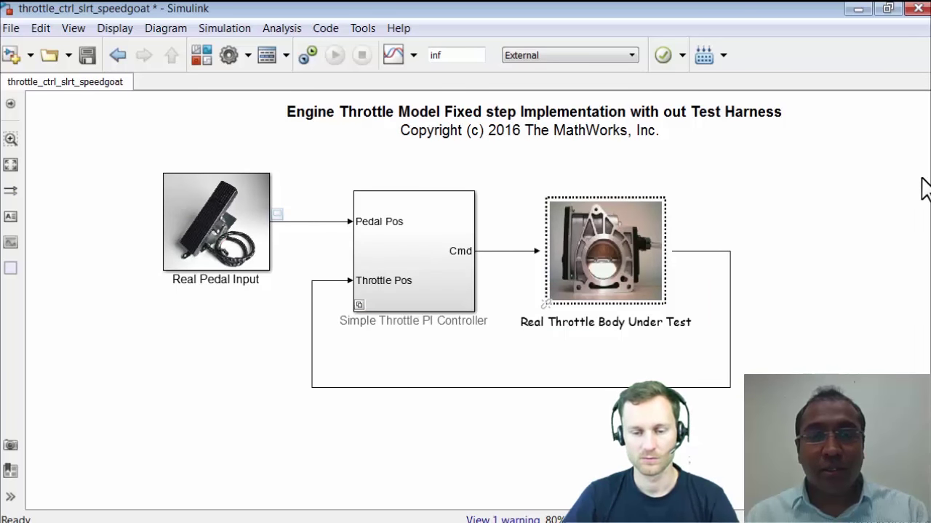
Review the controller and throttle body blocks in the fixed-step model and open the Real Throttle Body Under Test subsystem
{"action": "left_click", "coordinate": [647, 201]}
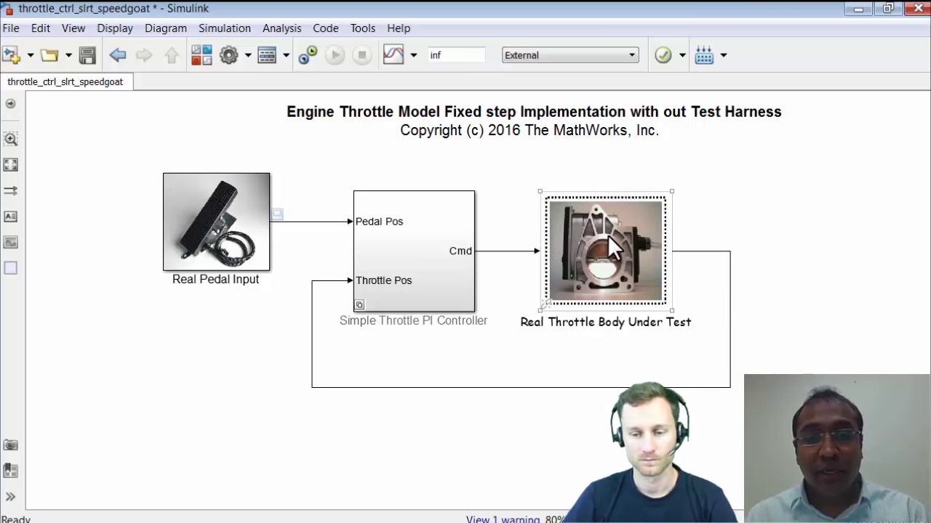
{"action": "left_click", "coordinate": [399, 234]}
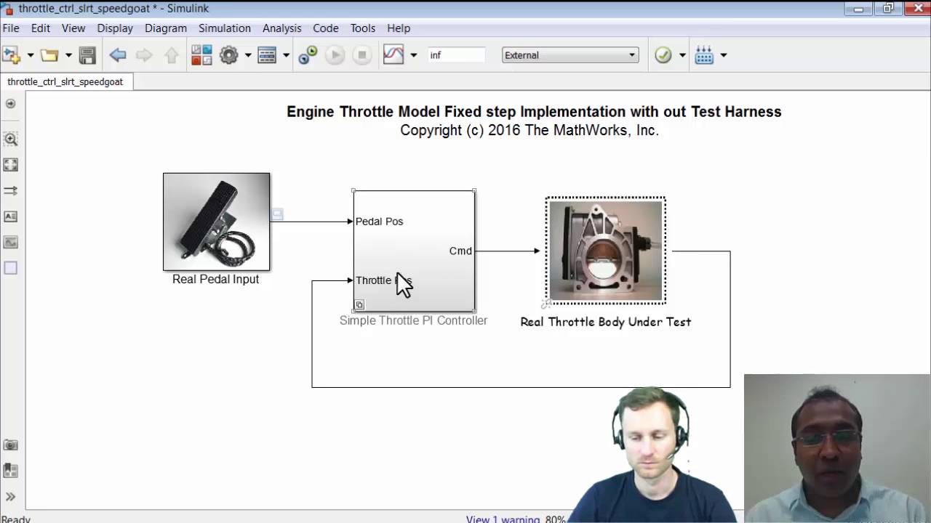
{"action": "left_click", "coordinate": [557, 311]}
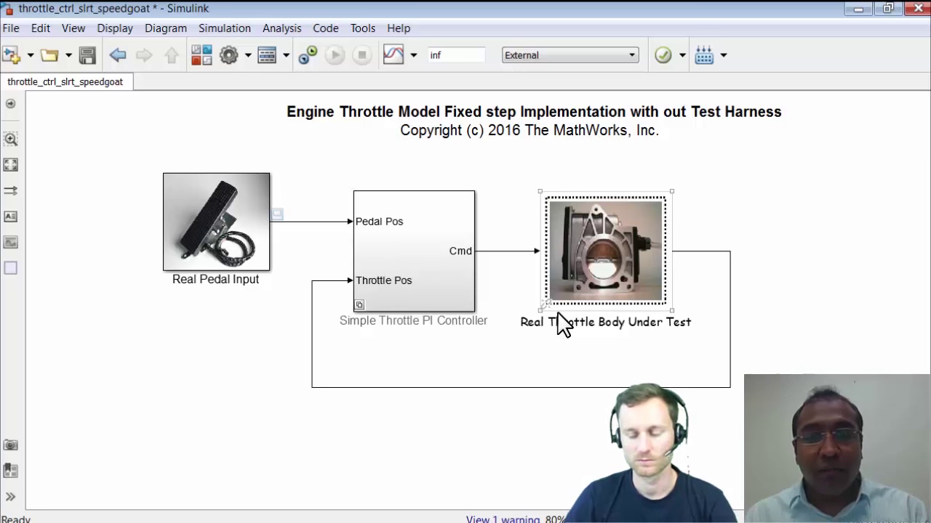
{"action": "double_click", "coordinate": [597, 259]}
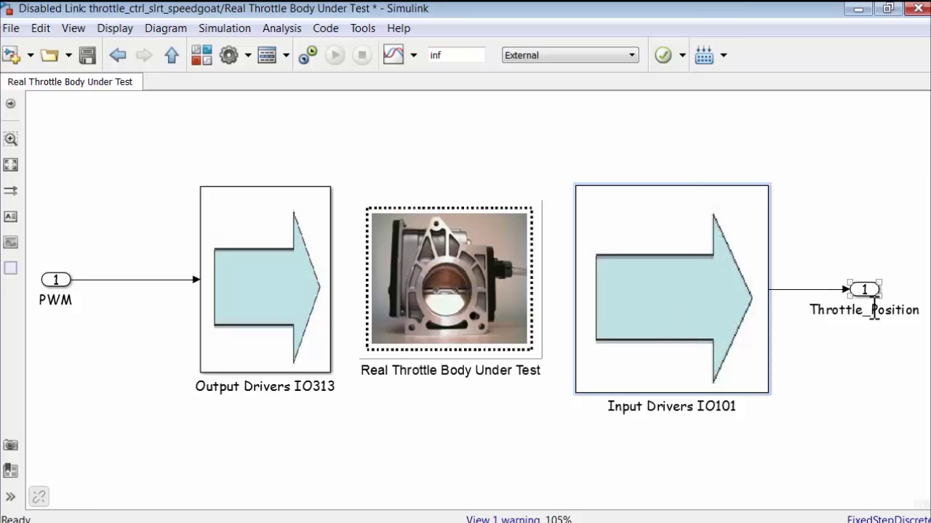
Open the Output Drivers IO313 subsystem and examine its Speedgoat IO313 Setup and PWM Generation blocks
{"action": "left_click", "coordinate": [256, 326]}
{"action": "double_click", "coordinate": [256, 327]}
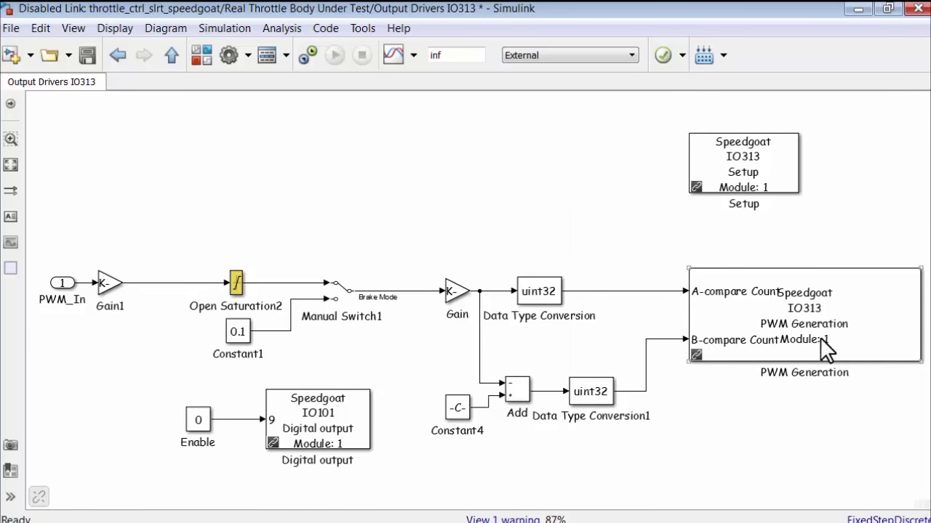
{"action": "left_click", "coordinate": [812, 328]}
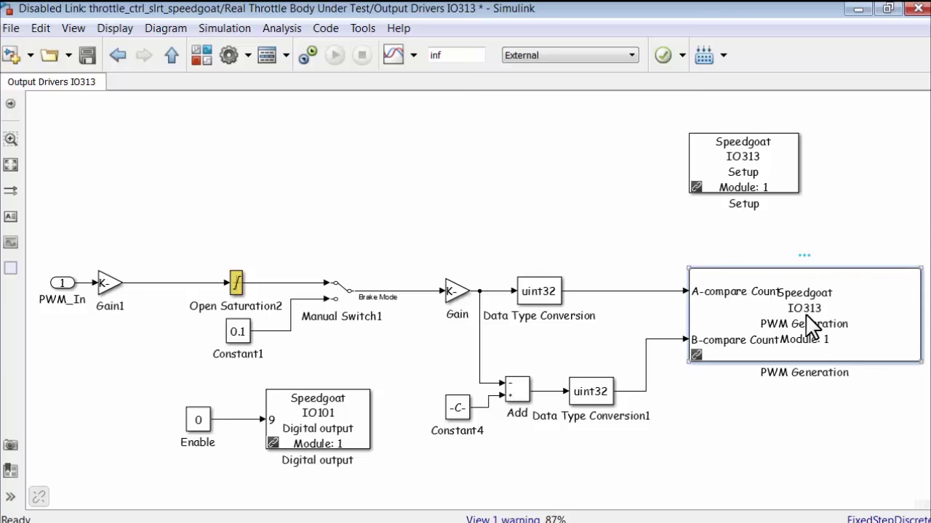
{"action": "left_click", "coordinate": [745, 169]}
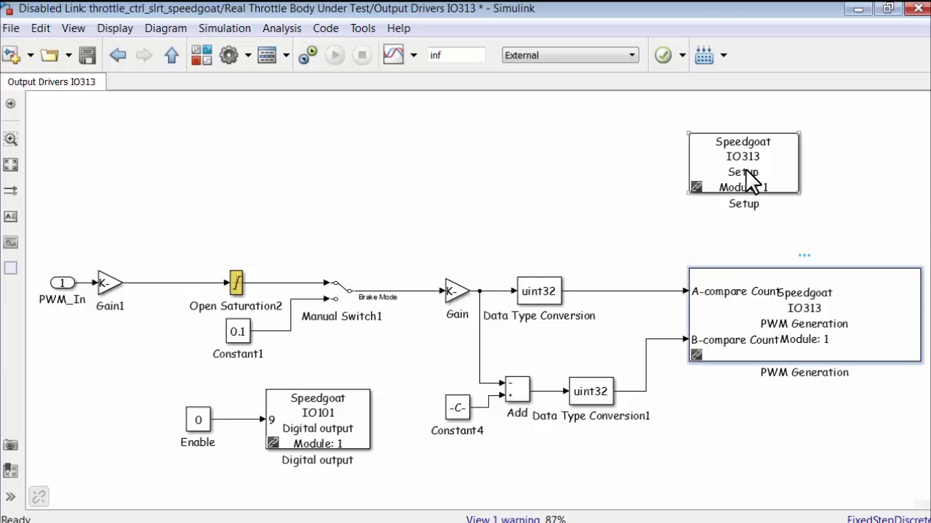
{"action": "left_click", "coordinate": [837, 280]}
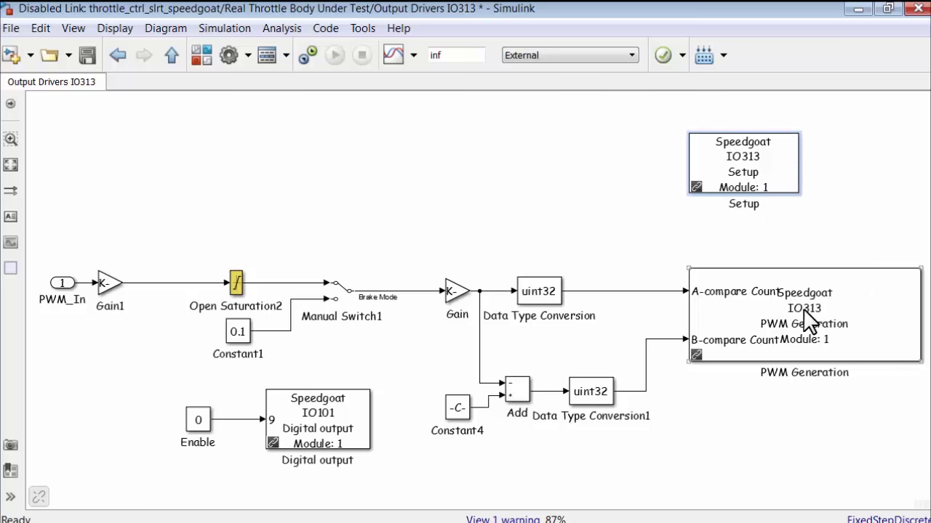
{"action": "left_click", "coordinate": [478, 153]}
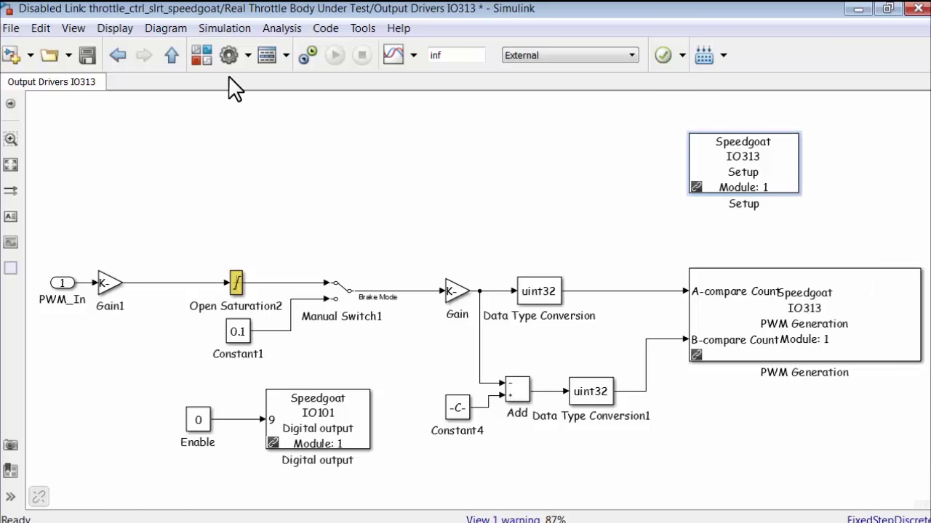
Browse the Speedgoat I/O Driver Library in the Simulink Library Browser, viewing the IO101 and IO102 blocks, and close the browser
{"action": "left_click", "coordinate": [193, 56]}
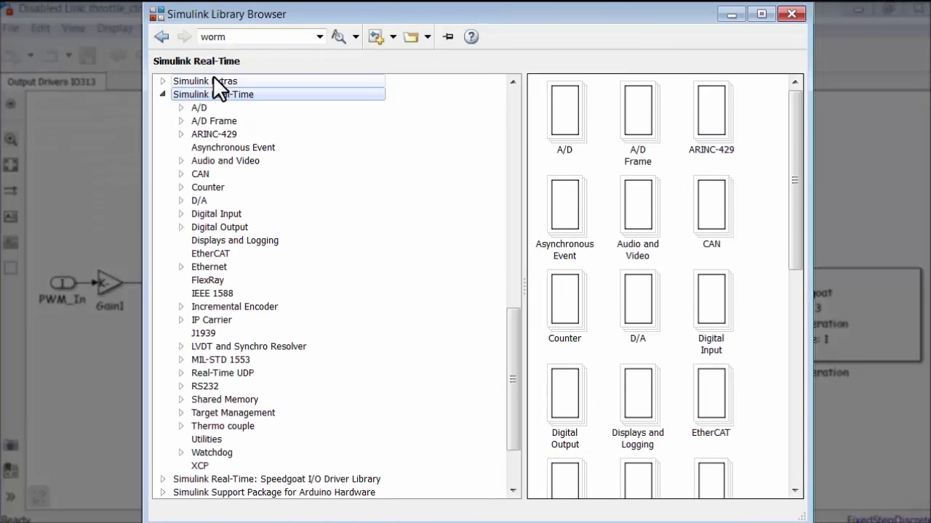
{"action": "left_click_drag", "start_coordinate": [515, 335], "coordinate": [500, 420]}
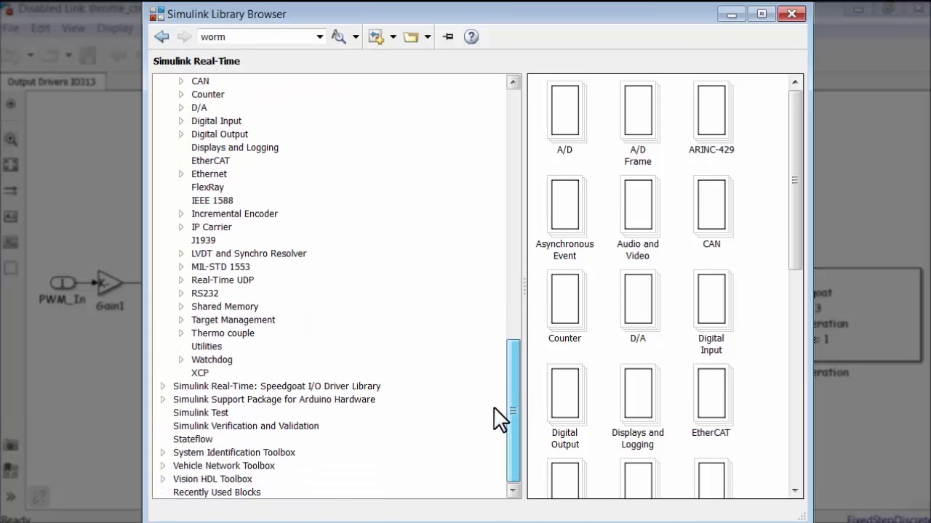
{"action": "left_click", "coordinate": [163, 386]}
{"action": "scroll", "coordinate": [254, 465], "scroll_direction": "down", "scroll_amount": 7}
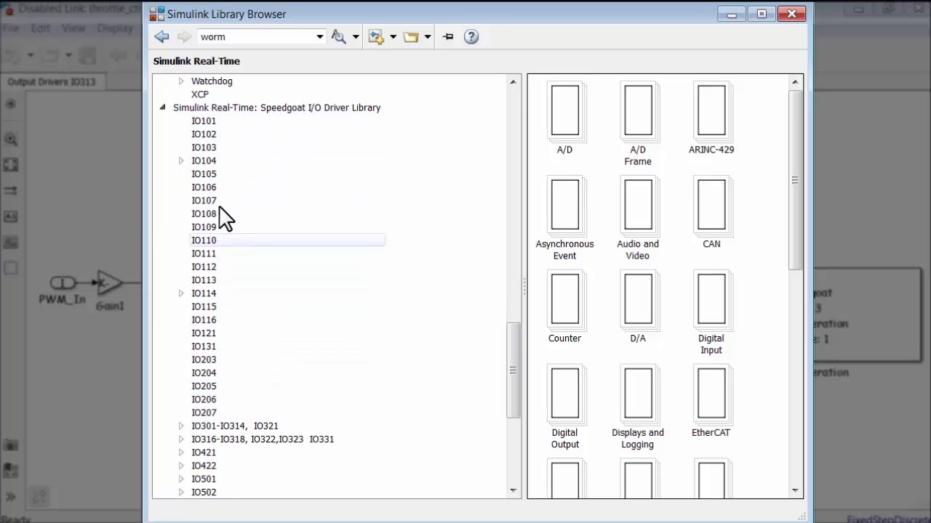
{"action": "left_click", "coordinate": [212, 123]}
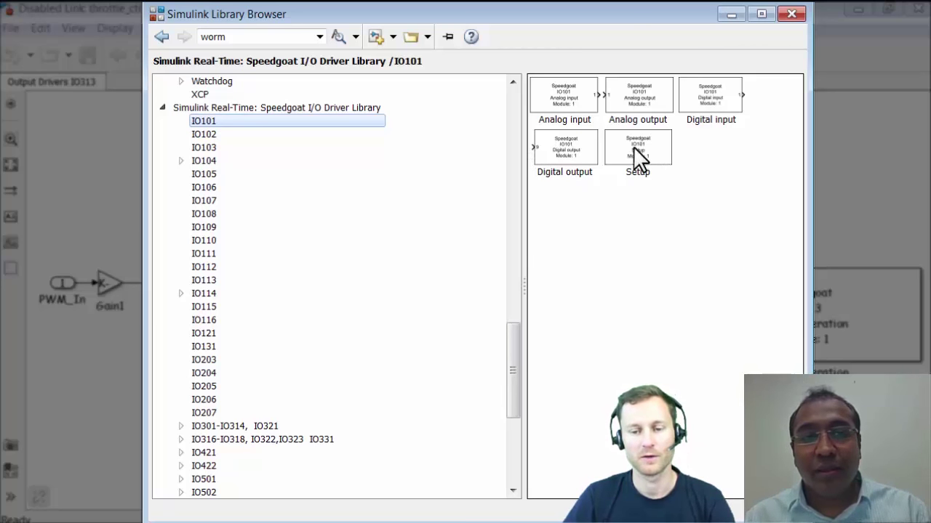
{"action": "left_click", "coordinate": [234, 134]}
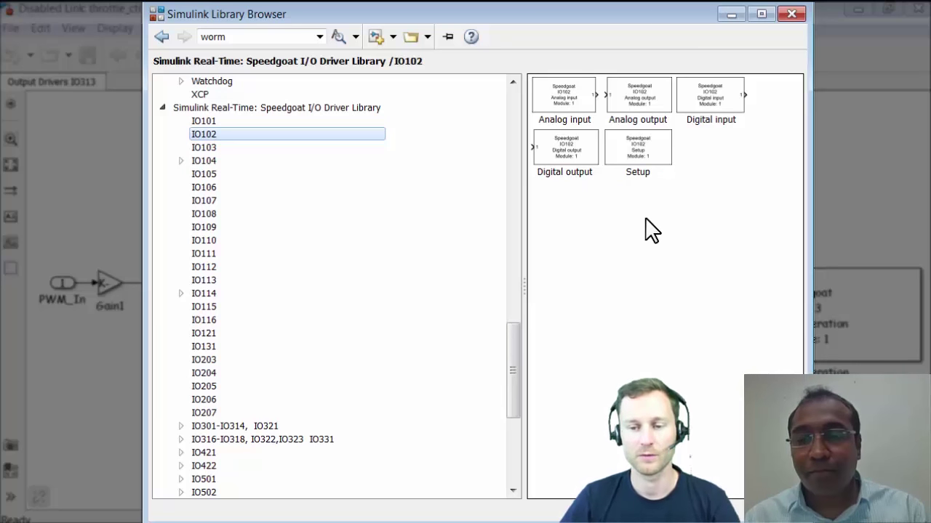
{"action": "left_click", "coordinate": [789, 12]}
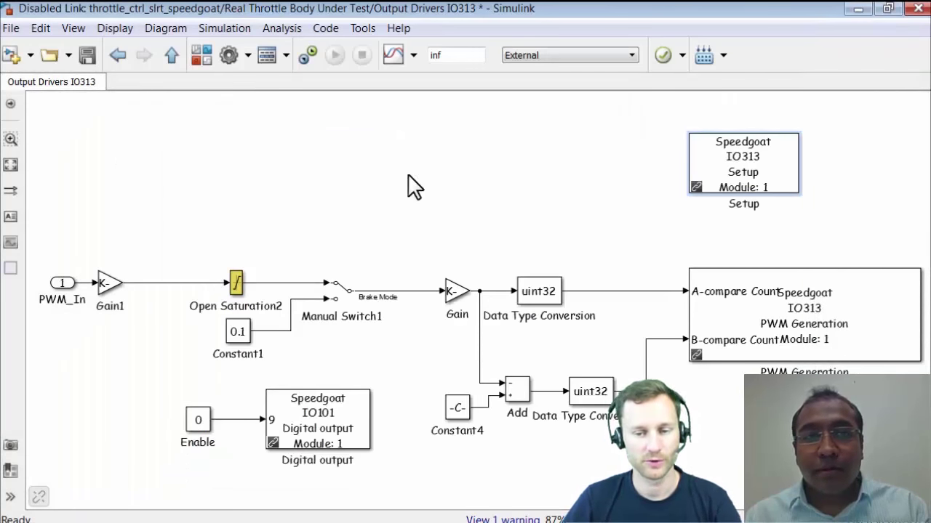
Return to the Real Throttle Body Under Test diagram and open the Input Drivers IO101 subsystem
{"action": "left_click", "coordinate": [171, 56]}
{"action": "left_click", "coordinate": [630, 349]}
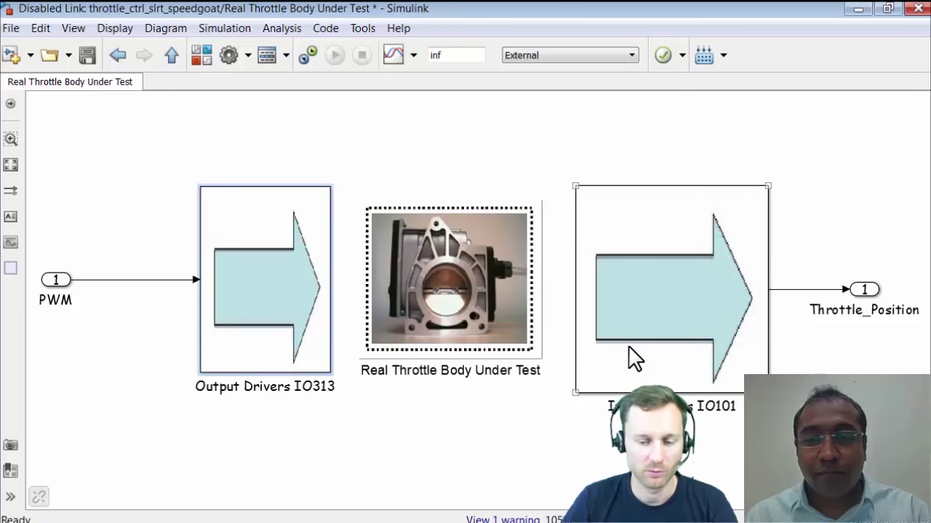
{"action": "double_click", "coordinate": [628, 348]}
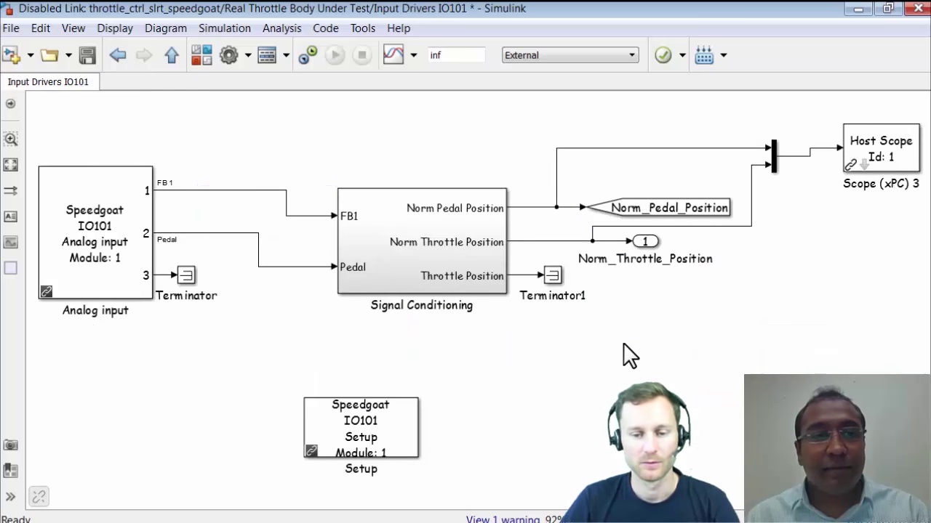
Examine the Input Drivers IO101 signal path from the Analog input block through Signal Conditioning to the normalized throttle position output
{"action": "left_click", "coordinate": [110, 252]}
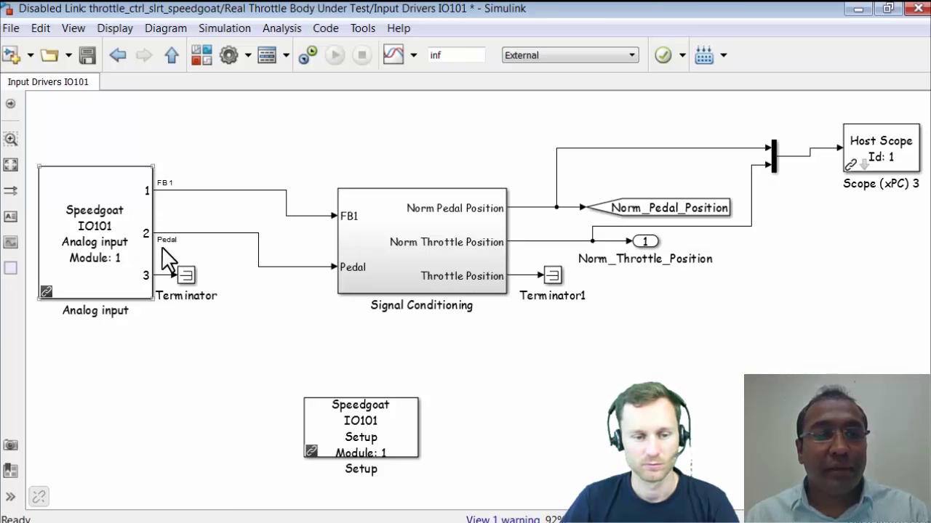
{"action": "left_click", "coordinate": [338, 235]}
{"action": "left_click", "coordinate": [649, 241]}
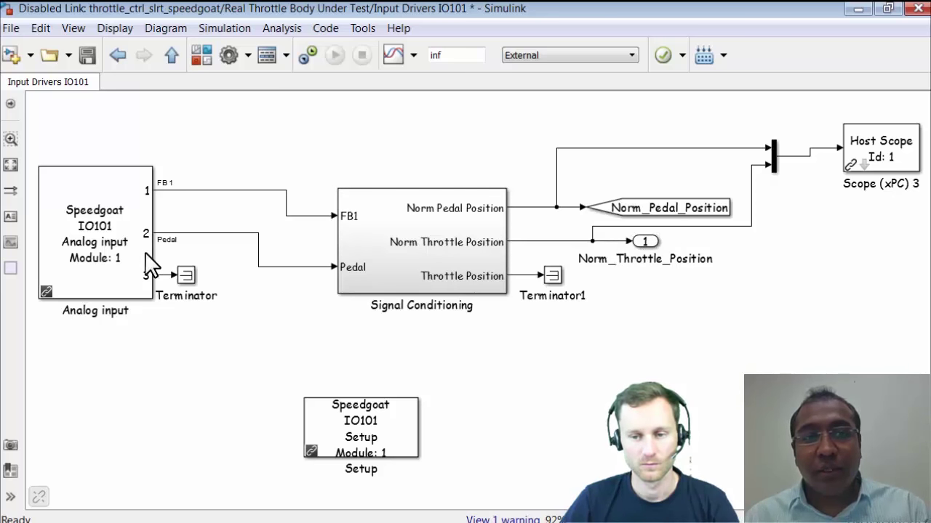
{"action": "left_click", "coordinate": [112, 256]}
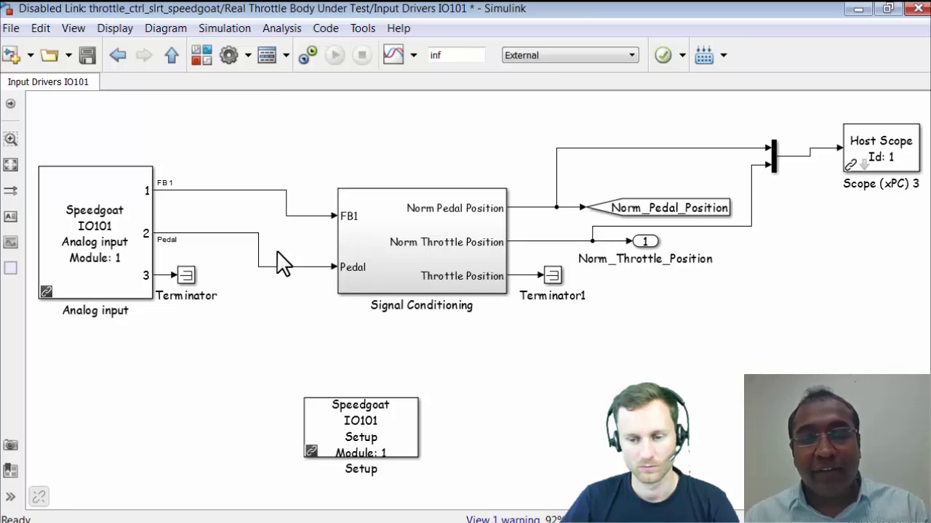
{"action": "left_click", "coordinate": [358, 255]}
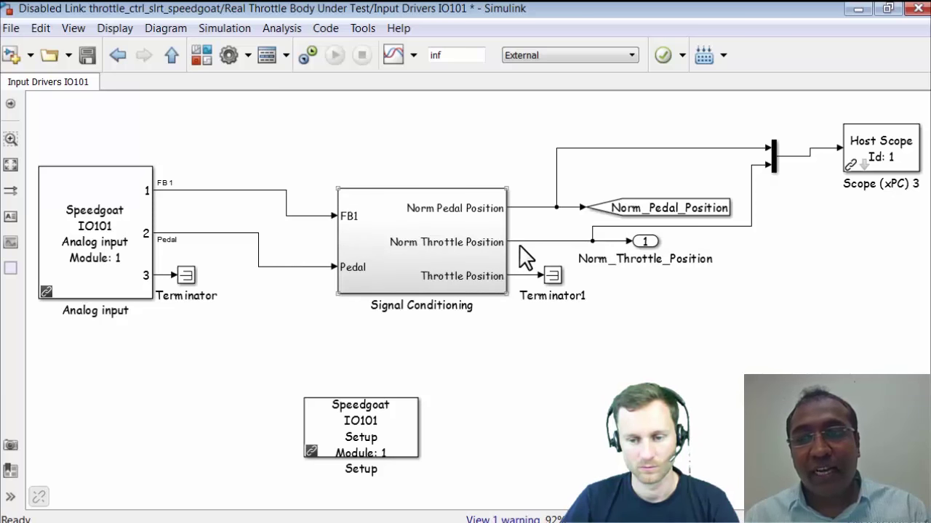
{"action": "left_click", "coordinate": [683, 244]}
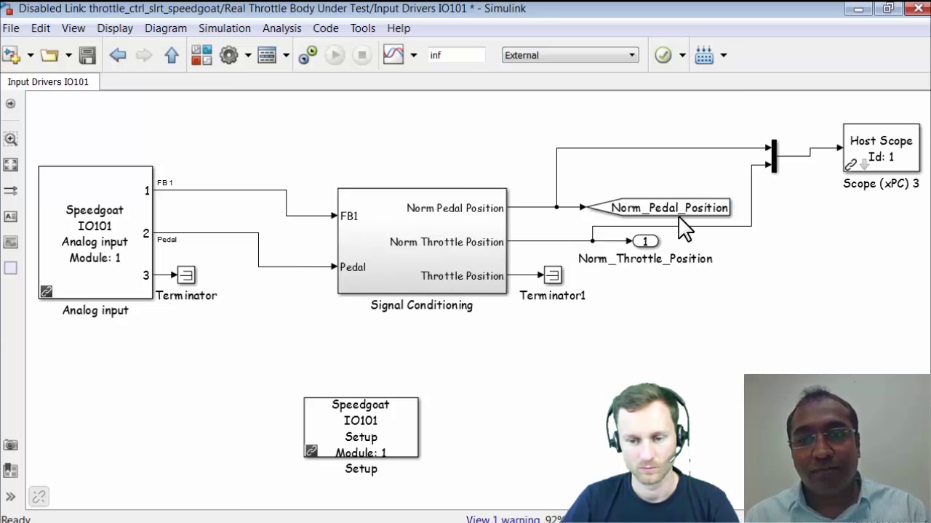
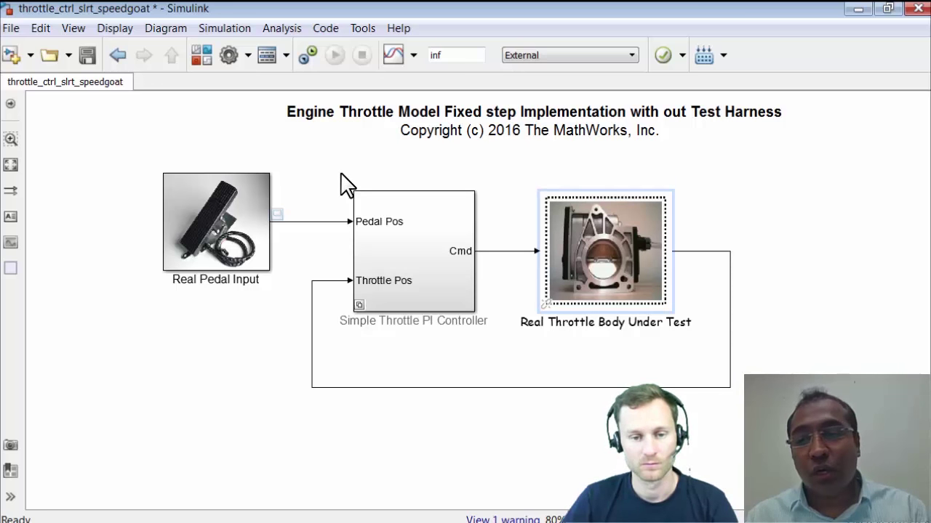
Open the model's configuration parameters and review the fixed-step solver type and the available solver choices
{"action": "left_click", "coordinate": [227, 55]}
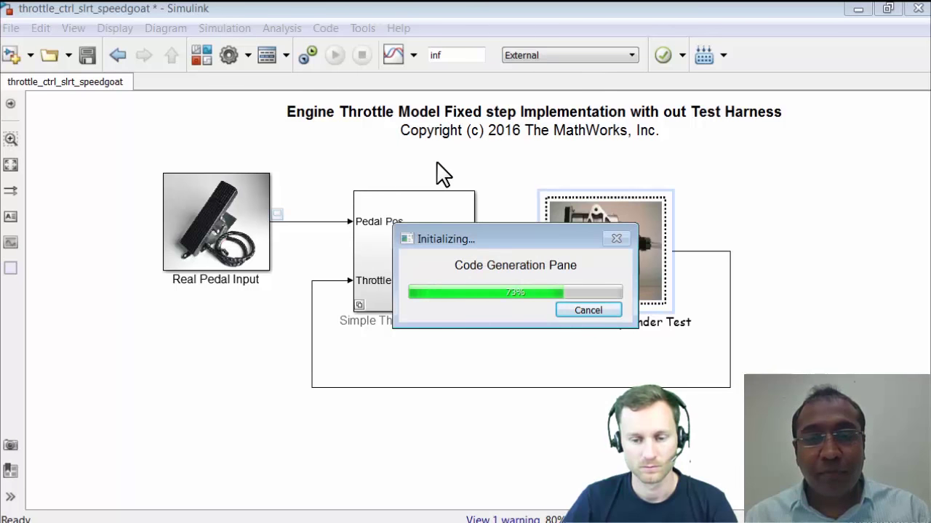
{"action": "left_click", "coordinate": [207, 174]}
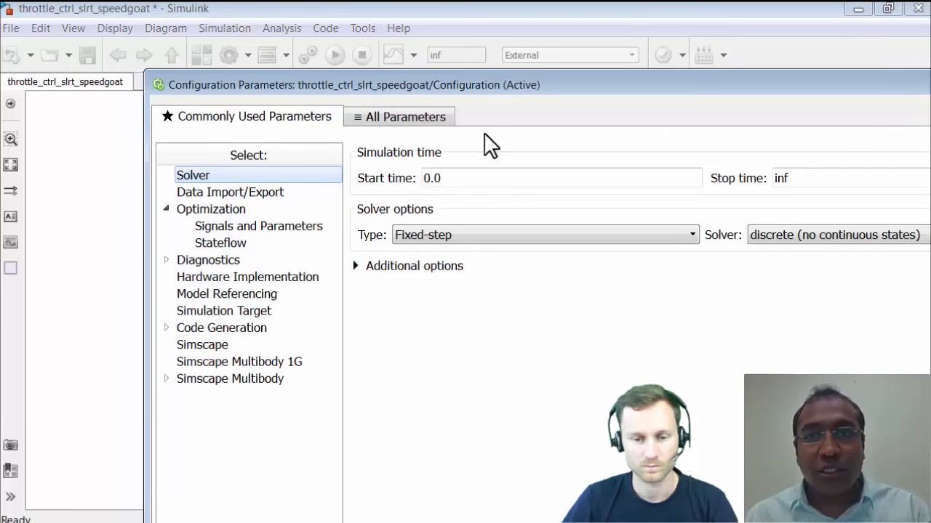
{"action": "left_click_drag", "start_coordinate": [539, 81], "coordinate": [404, 31]}
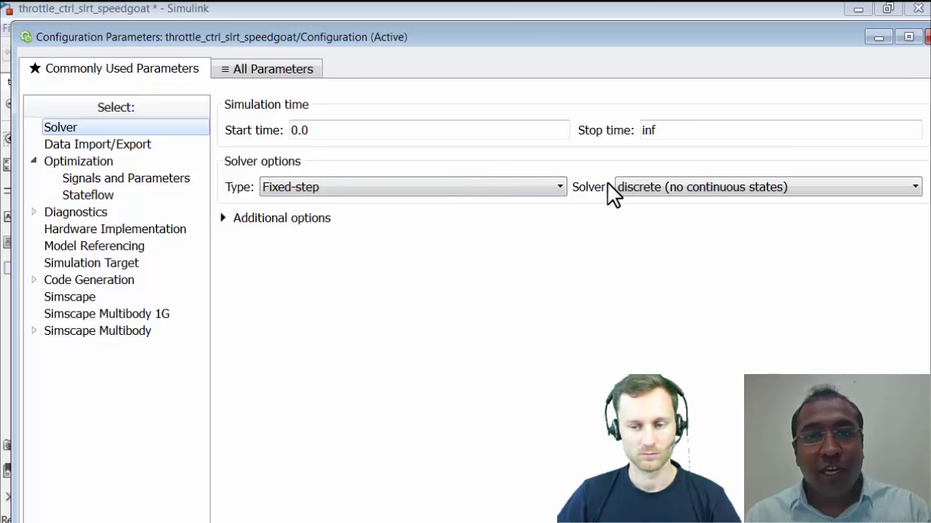
{"action": "left_click", "coordinate": [668, 184]}
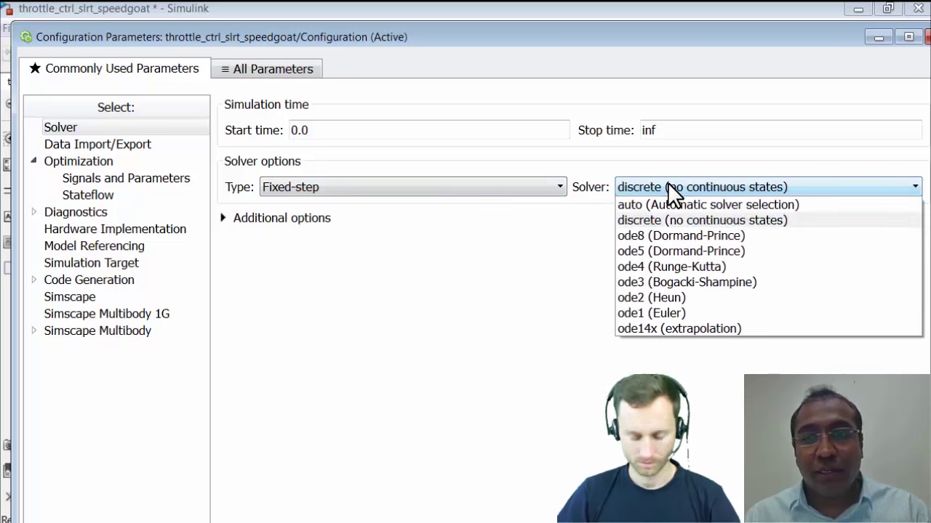
{"action": "left_click", "coordinate": [667, 182]}
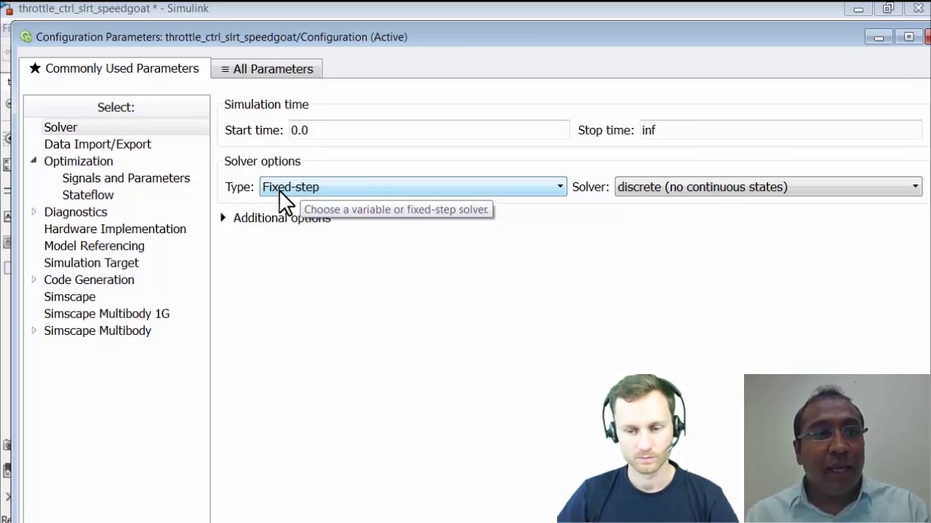
Review the Code Generation settings, including the slrt.tlc system target file, and close the configuration parameters
{"action": "left_click", "coordinate": [83, 282]}
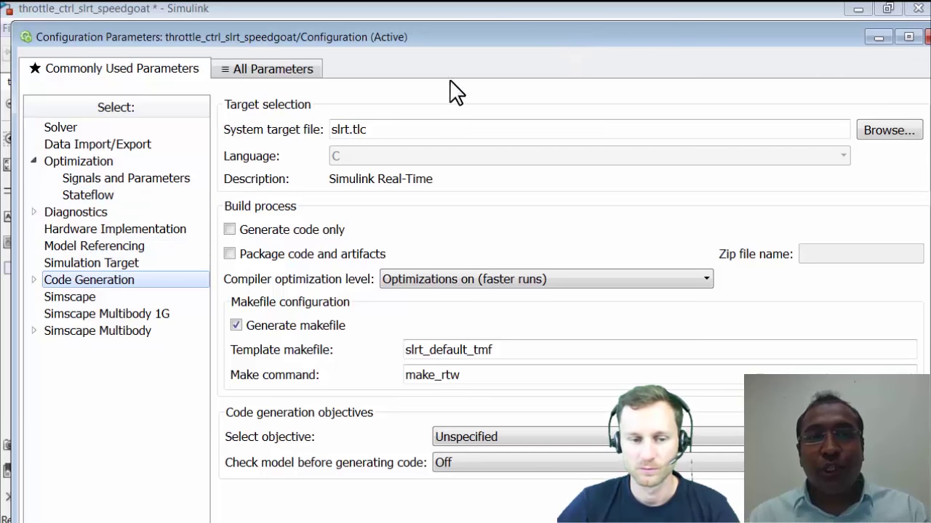
{"action": "left_click_drag", "start_coordinate": [487, 37], "coordinate": [441, 35]}
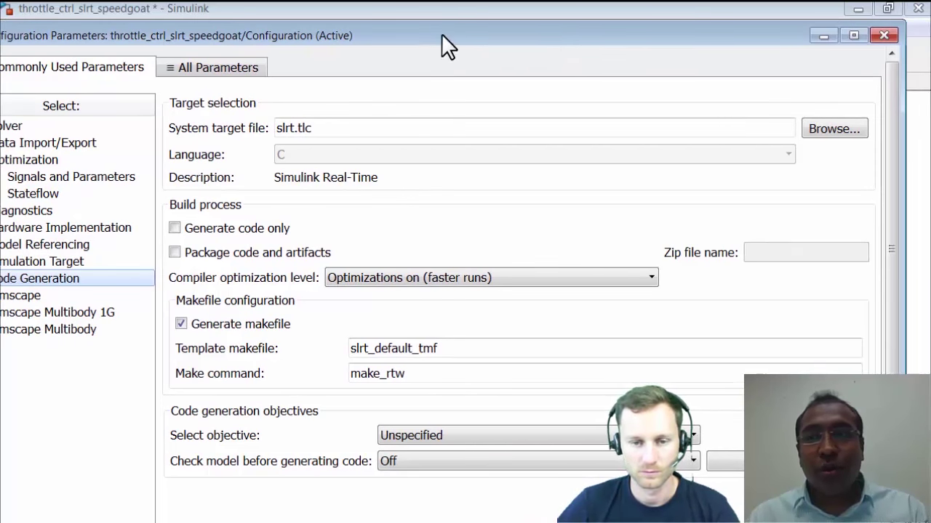
{"action": "left_click", "coordinate": [883, 34]}
Review the Real Throttle Body Under Test and Real Pedal Input blocks in the top-level model
{"action": "left_click", "coordinate": [622, 211]}
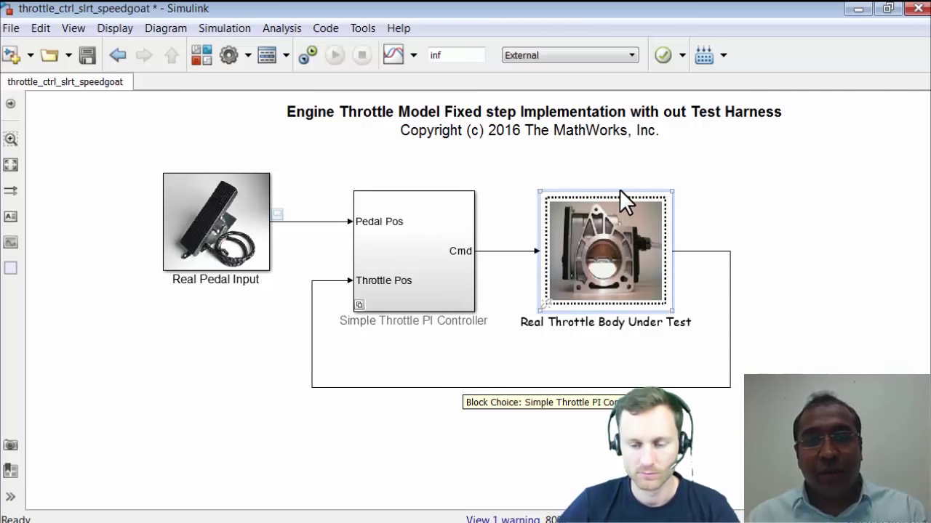
{"action": "left_click", "coordinate": [235, 243]}
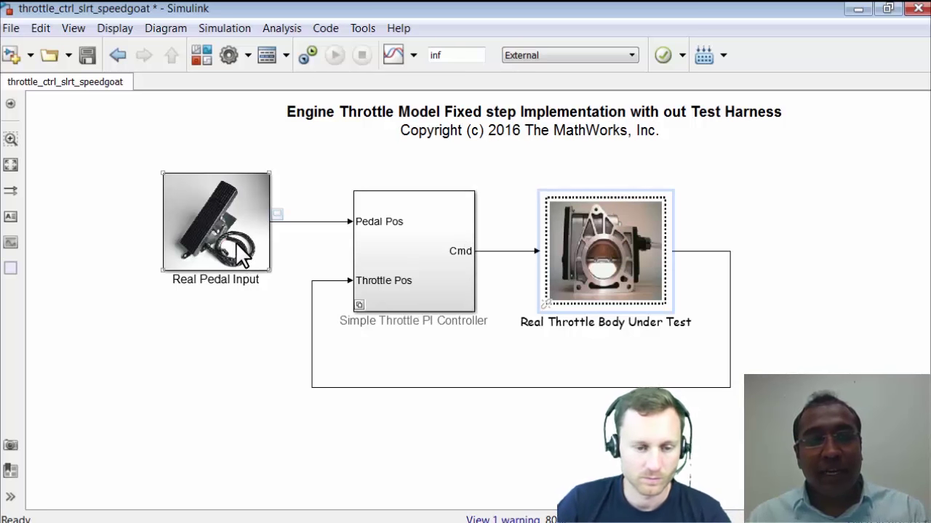
{"action": "left_click", "coordinate": [341, 160]}
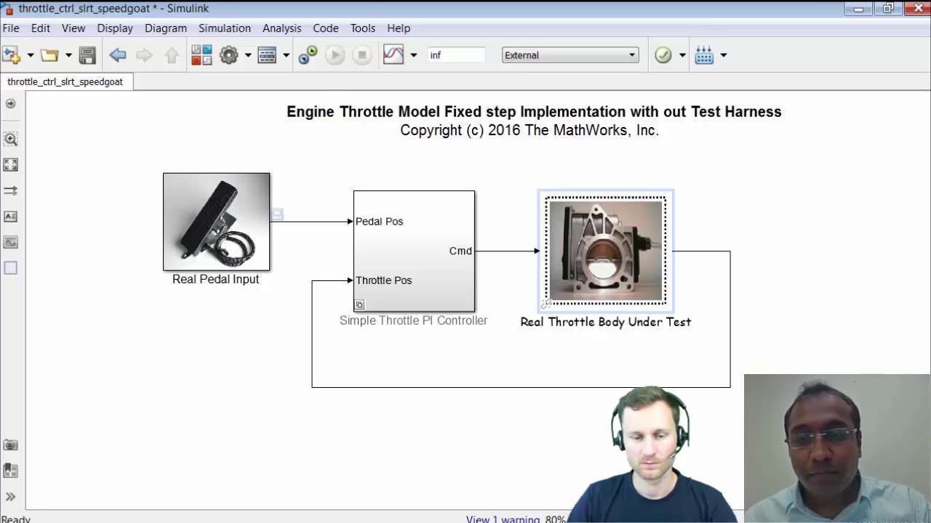
Switch to MATLAB and test the connection to the target machine by running slrtpingtarget
{"action": "key", "text": "alt+Tab"}
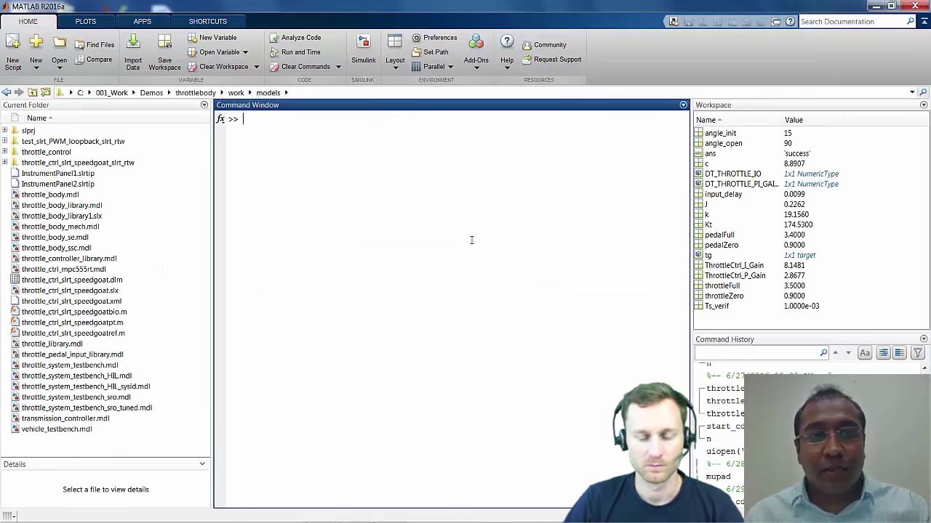
{"action": "type", "text": "slrt"}
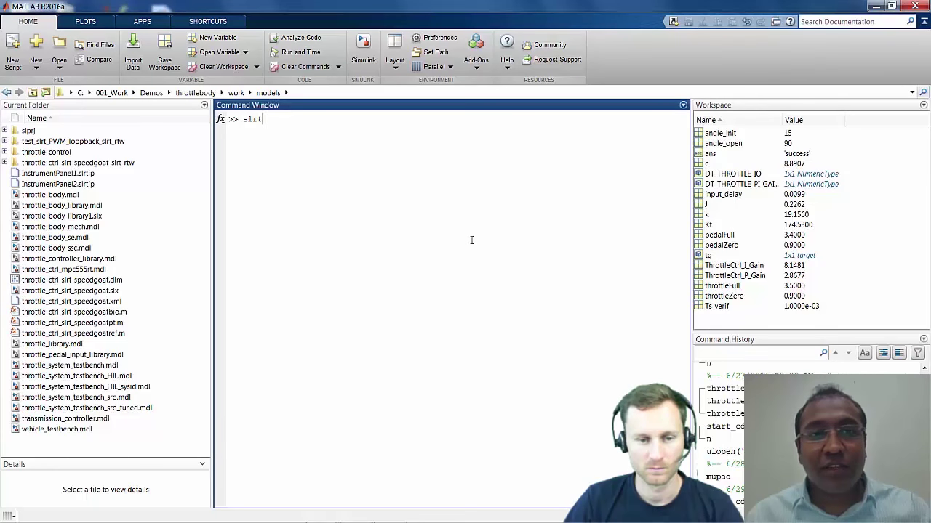
{"action": "type", "text": "pingtarget"}
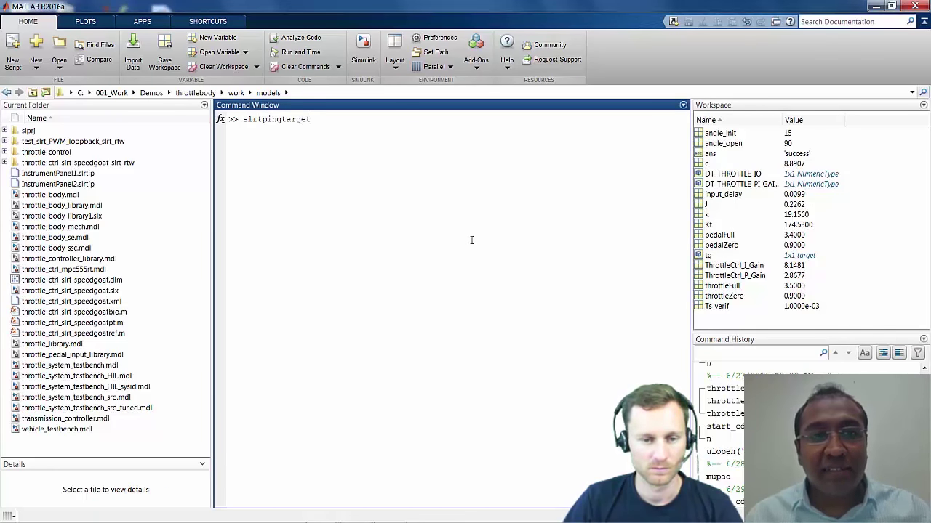
{"action": "key", "text": "Return"}
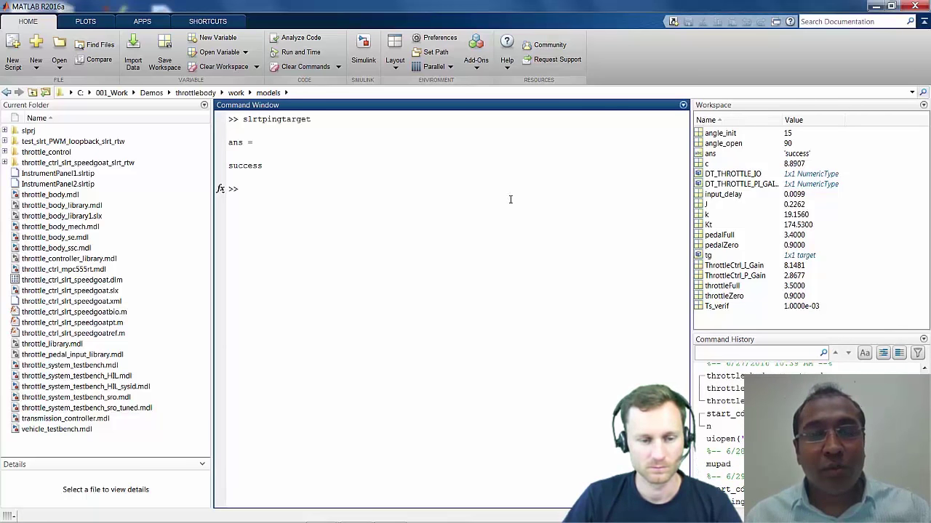
Return to the Simulink model, build it for the real-time target, and check the build log in the Diagnostic Viewer before closing it
{"action": "left_click", "coordinate": [876, 6]}
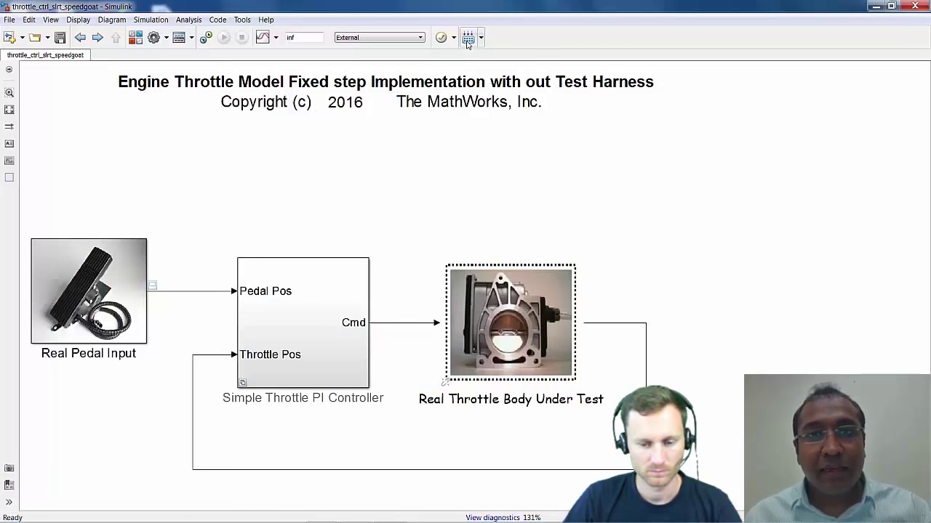
{"action": "key", "text": "ctrl+b"}
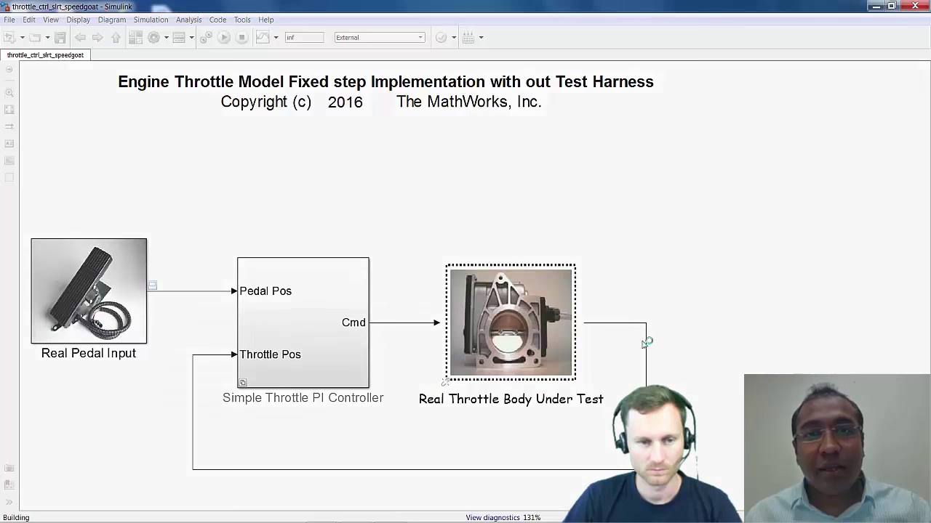
{"action": "left_click", "coordinate": [496, 517]}
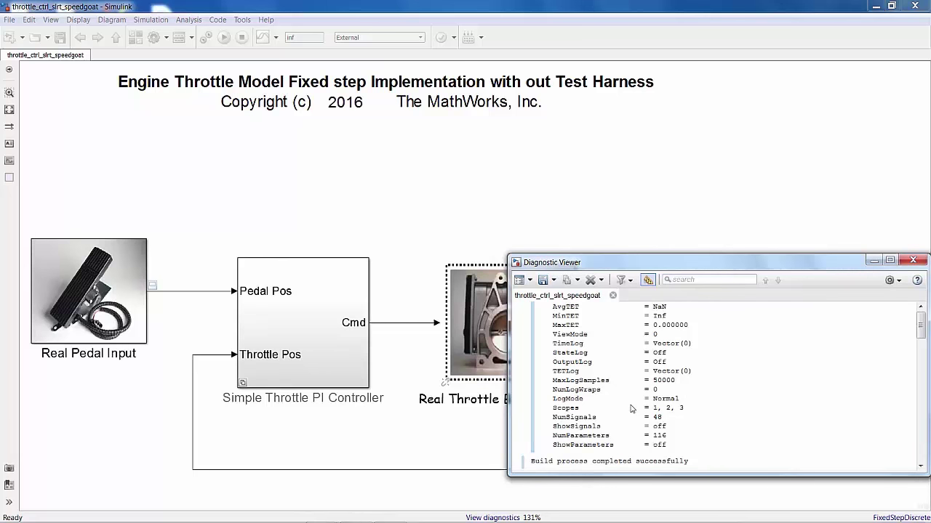
{"action": "left_click", "coordinate": [909, 263]}
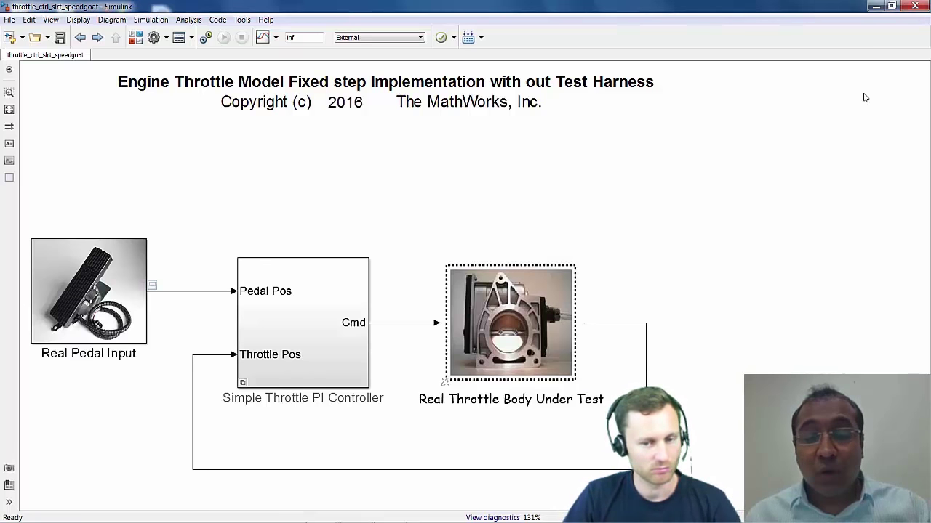
Switch to MATLAB and launch Simulink Real-Time Explorer with the slrtexplr command
{"action": "left_click", "coordinate": [875, 5]}
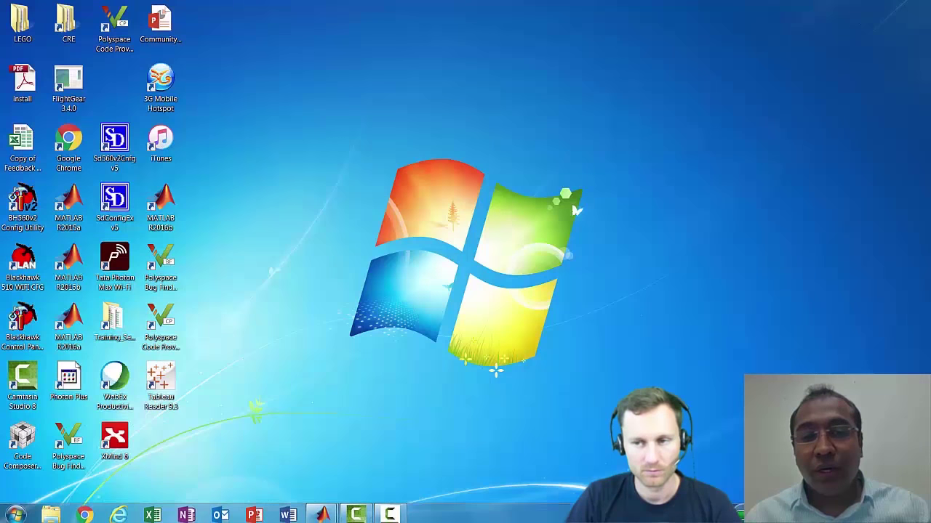
{"action": "mouse_move", "coordinate": [322, 512]}
{"action": "left_click", "coordinate": [269, 462]}
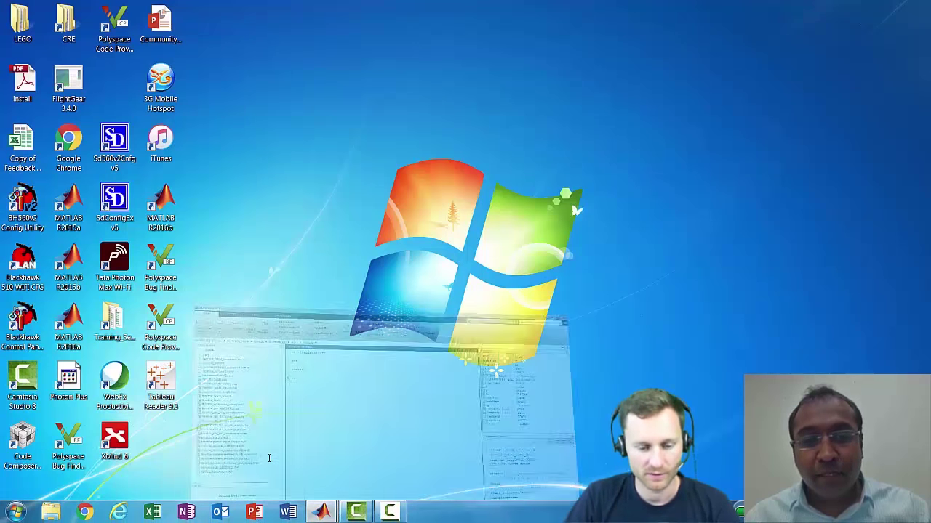
{"action": "type", "text": "slrtexplr"}
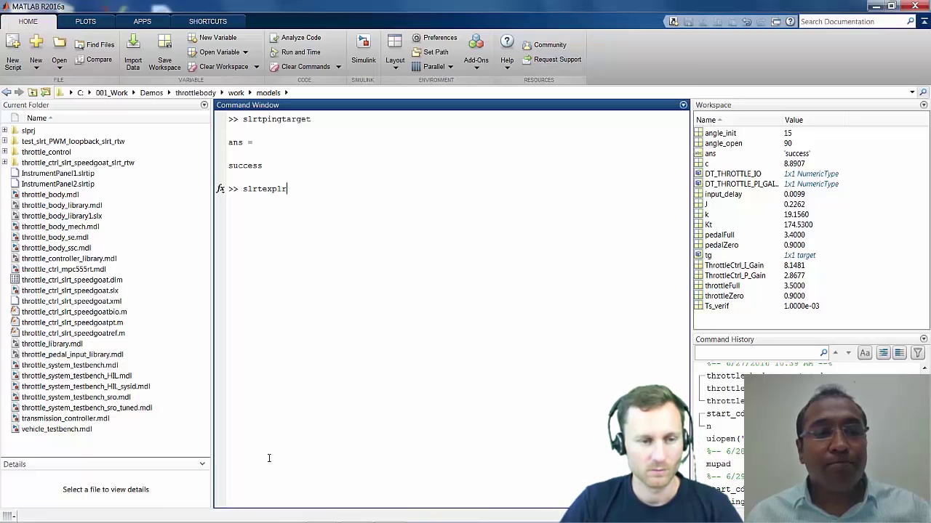
{"action": "key", "text": "Return"}
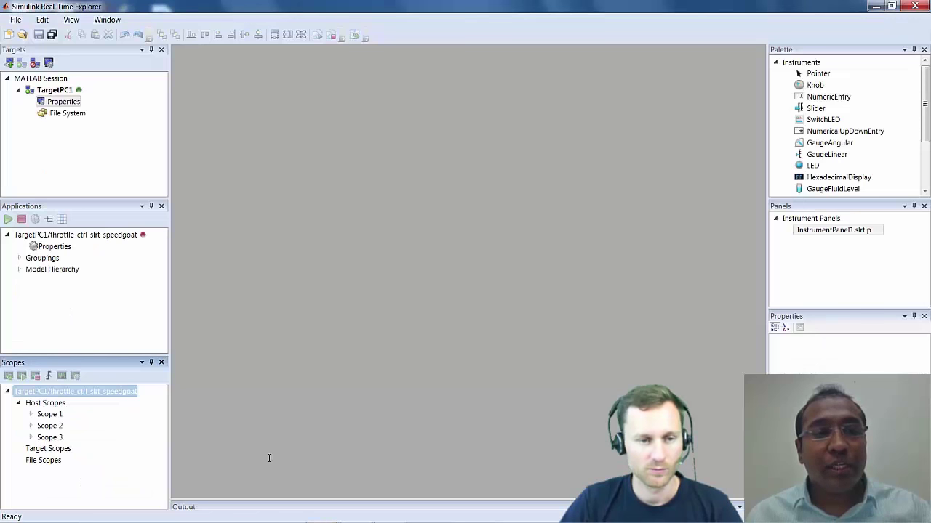
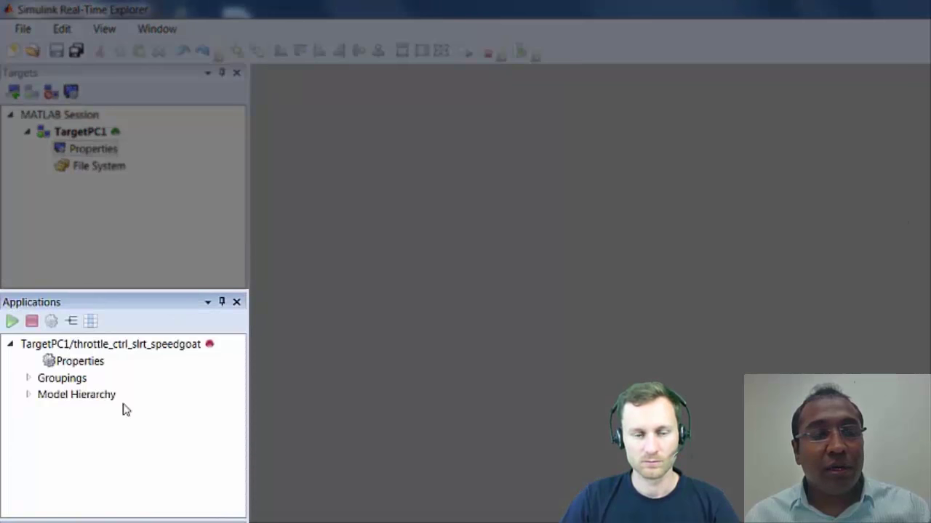
Select the throttle_ctrl_slrt_speedgoat application, view TargetPC1's Host-to-Target communication properties, and close the properties page
{"action": "left_click", "coordinate": [78, 346]}
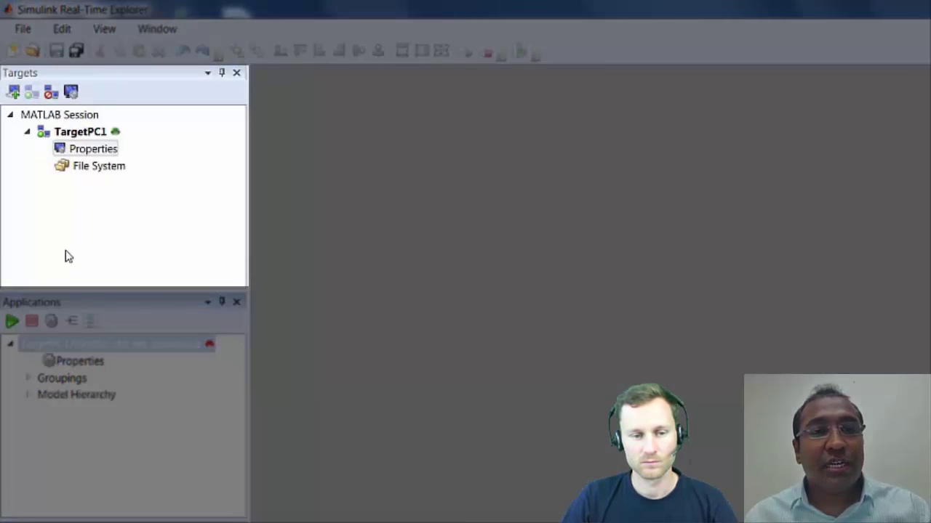
{"action": "left_click", "coordinate": [85, 150]}
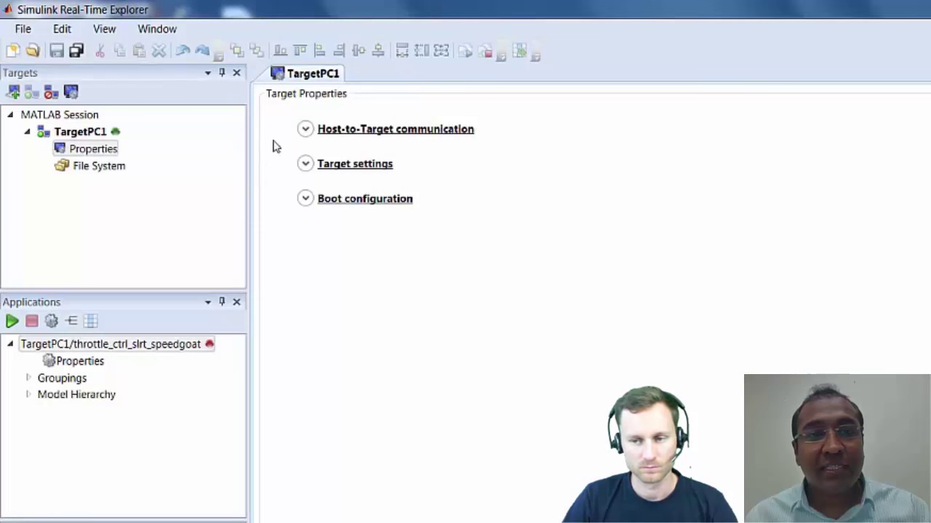
{"action": "left_click", "coordinate": [304, 136]}
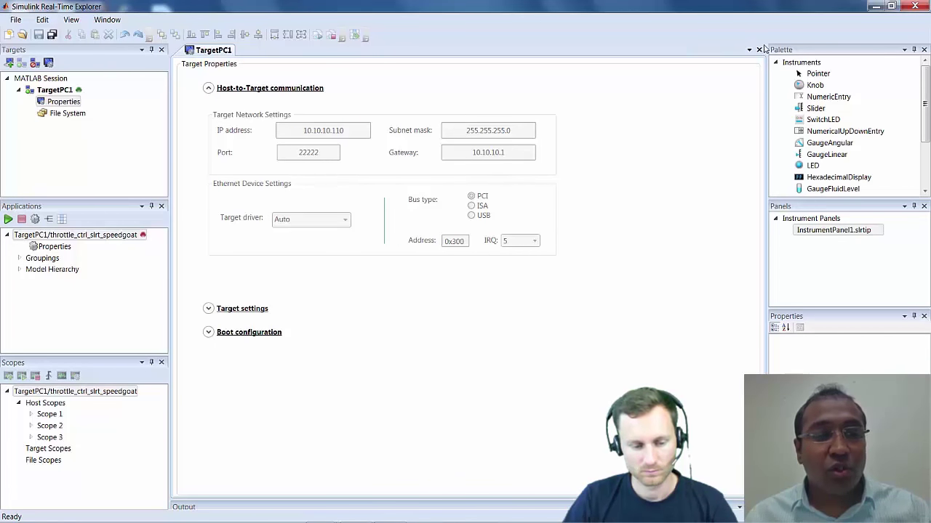
{"action": "left_click", "coordinate": [759, 50]}
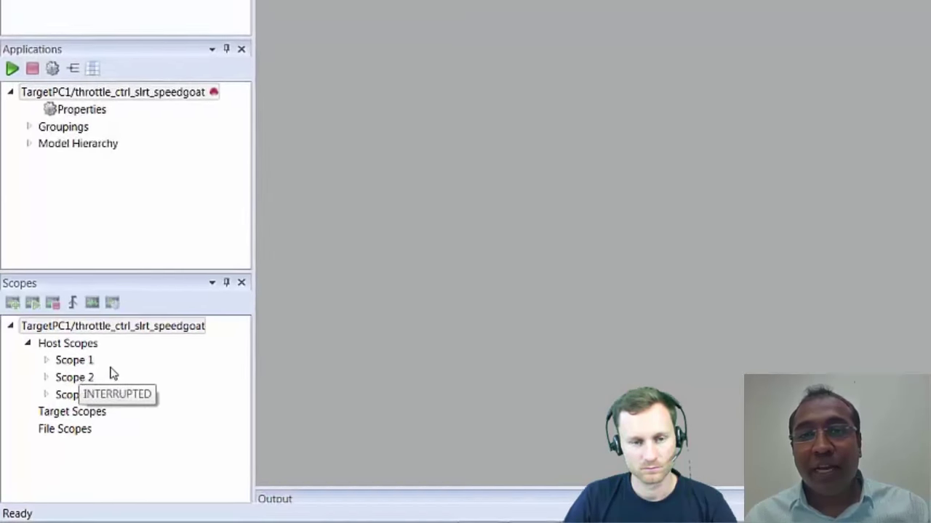
Open the InstrumentPanel1.slrtip instrument panel for electronic throttle control
{"action": "left_click", "coordinate": [923, 194]}
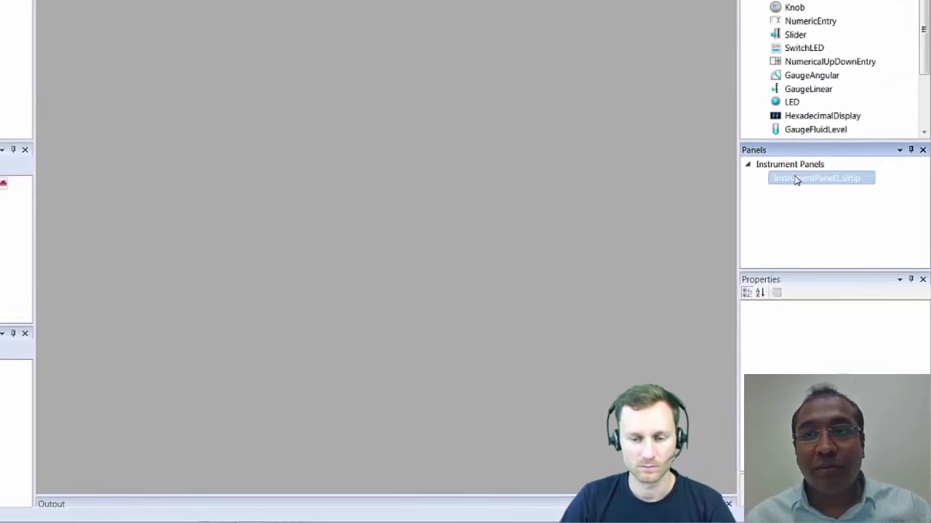
{"action": "double_click", "coordinate": [796, 180]}
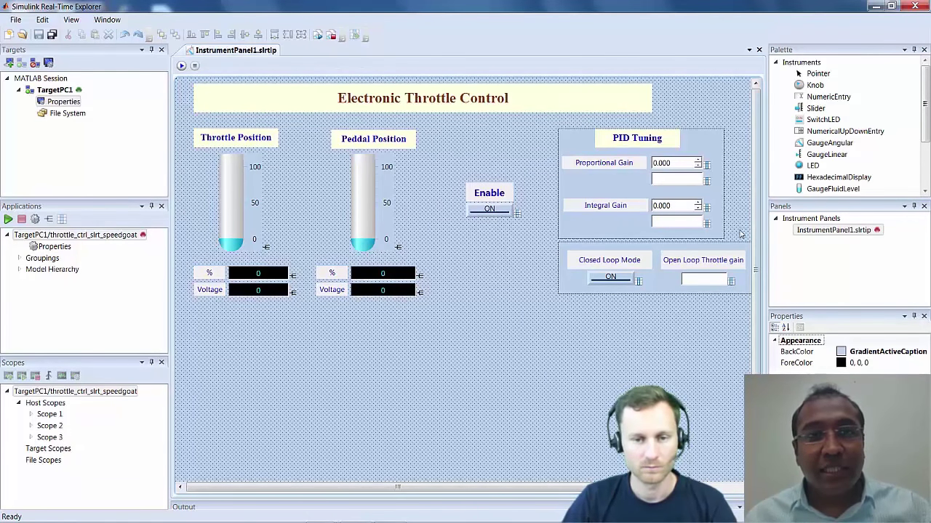
Open the Host Scope 2 and Scope 3 viewers and dock them side by side below the instrument panel
{"action": "left_click", "coordinate": [43, 427]}
{"action": "double_click", "coordinate": [43, 427]}
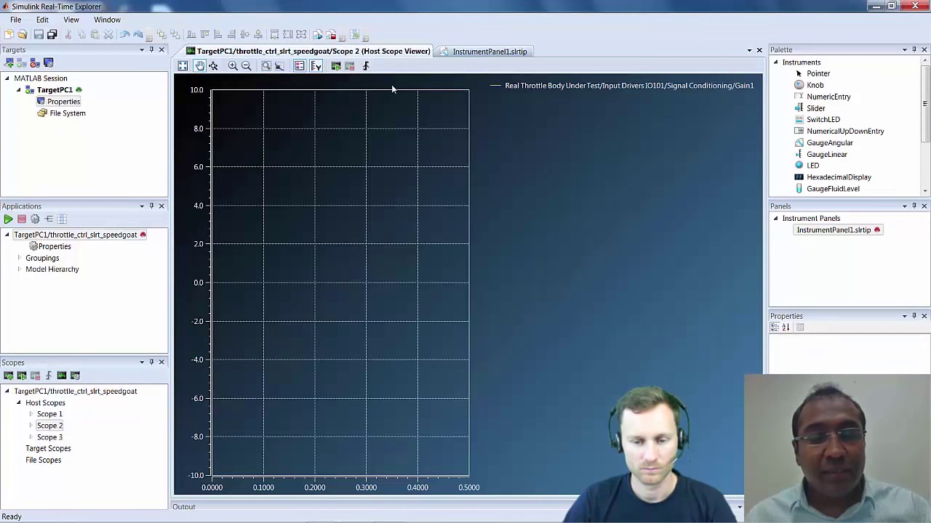
{"action": "left_click_drag", "start_coordinate": [365, 58], "coordinate": [471, 294]}
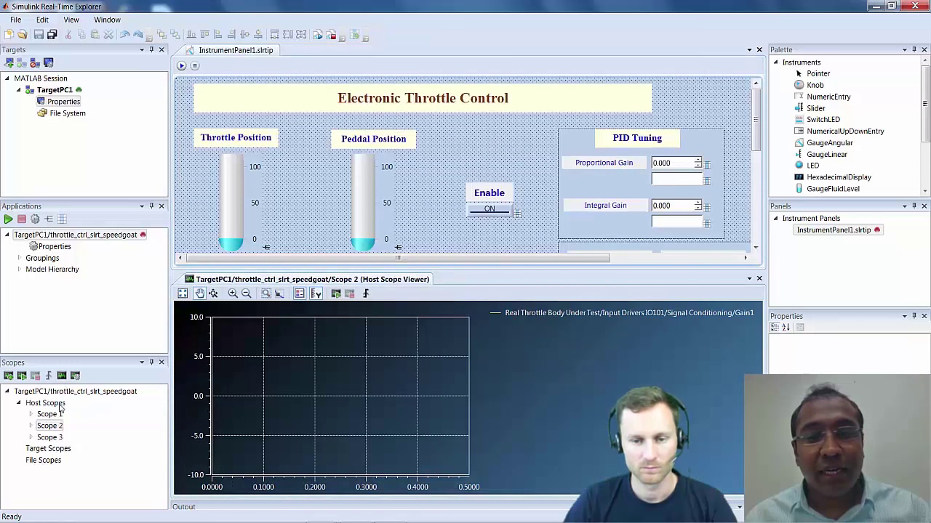
{"action": "double_click", "coordinate": [60, 437]}
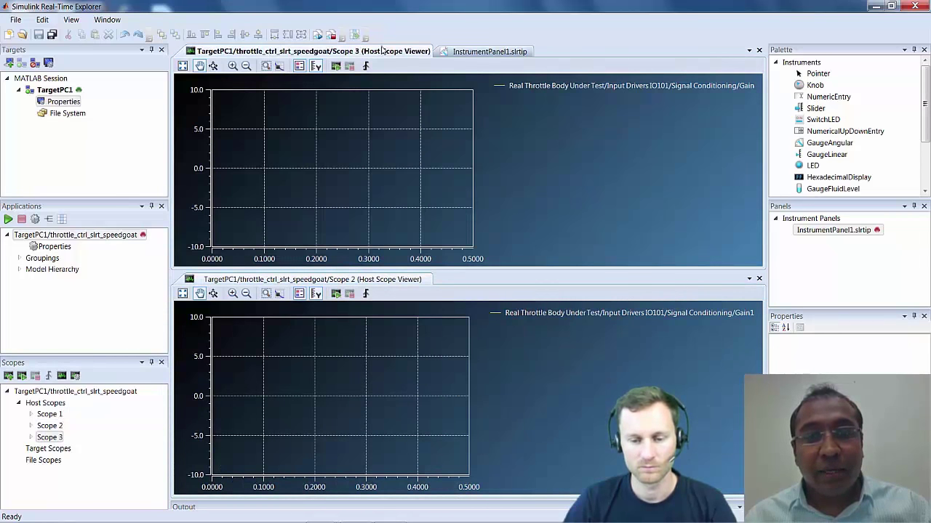
{"action": "left_click_drag", "start_coordinate": [382, 51], "coordinate": [482, 381]}
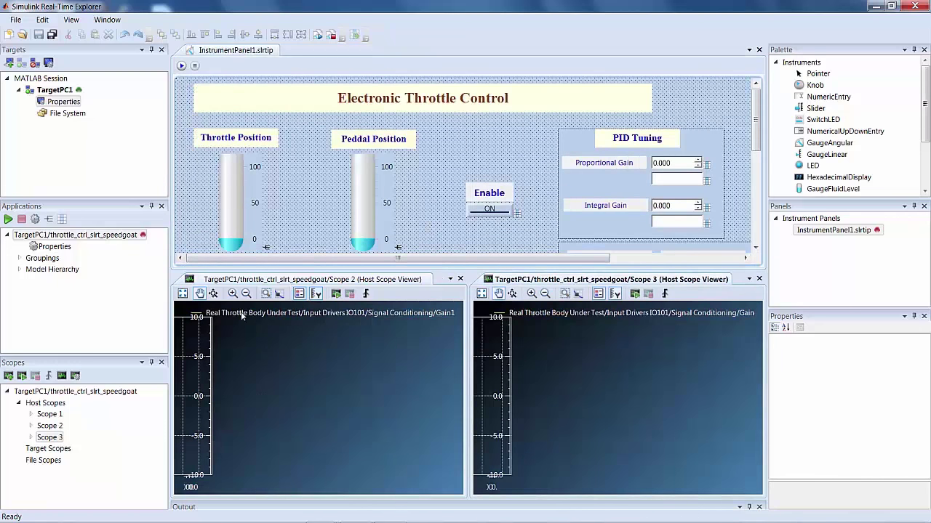
Hide the legends in both scope viewers and enlarge the instrument panel area above them
{"action": "left_click", "coordinate": [299, 294]}
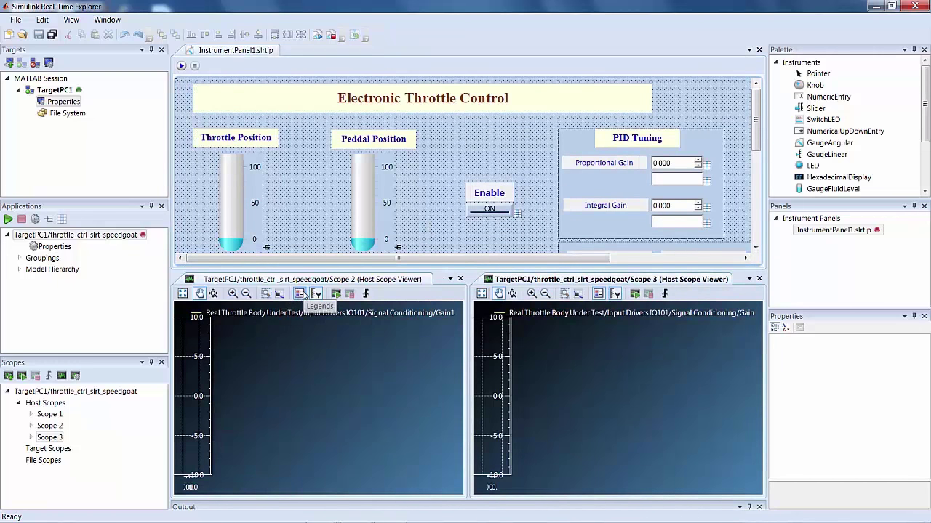
{"action": "left_click", "coordinate": [598, 294]}
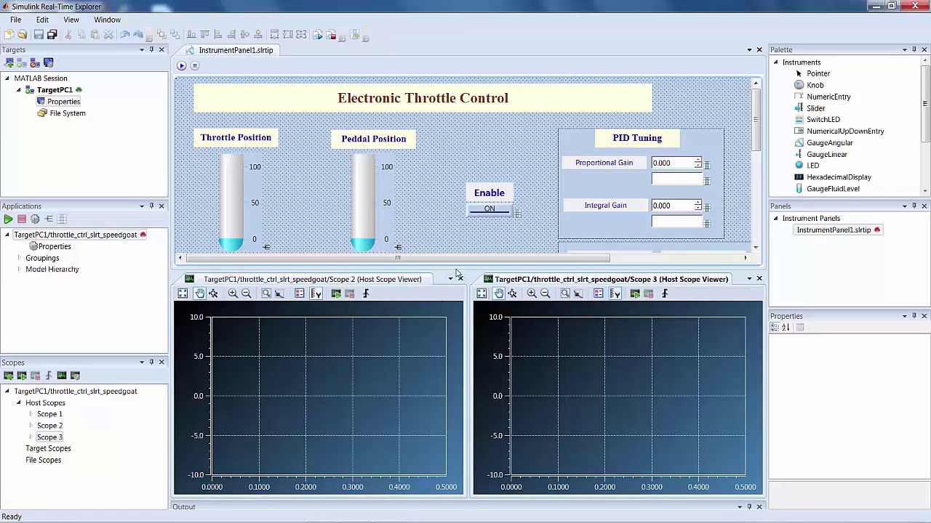
{"action": "left_click_drag", "start_coordinate": [466, 271], "coordinate": [466, 335]}
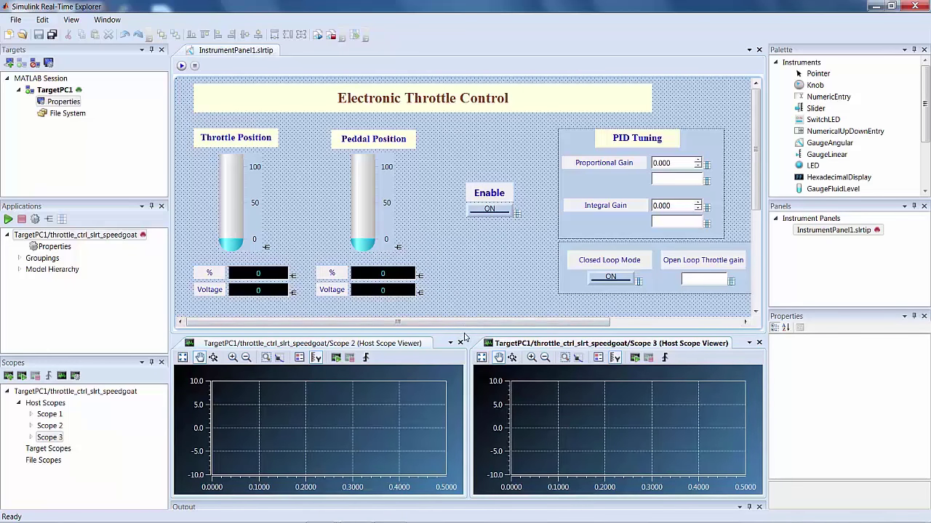
{"action": "left_click_drag", "start_coordinate": [464, 334], "coordinate": [476, 314]}
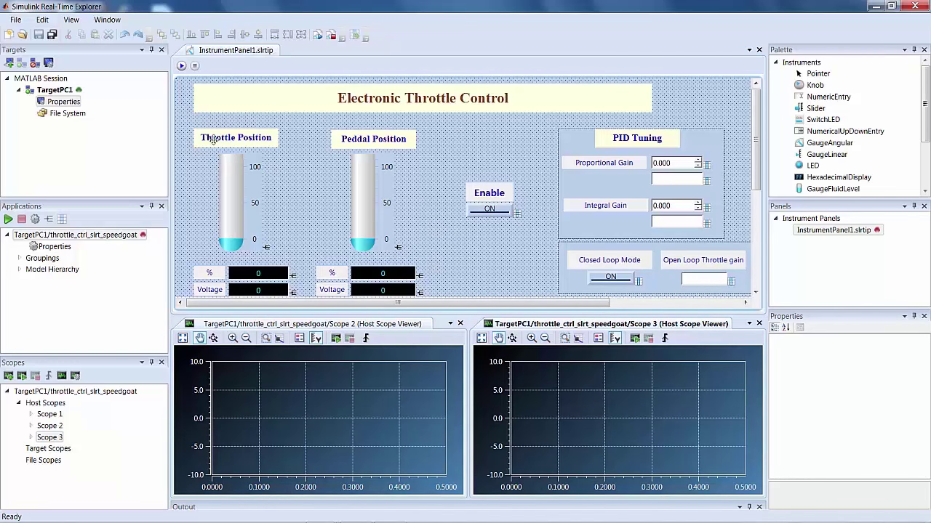
Run the electronic throttle control instrument panel and start all host scopes
{"action": "left_click", "coordinate": [181, 66]}
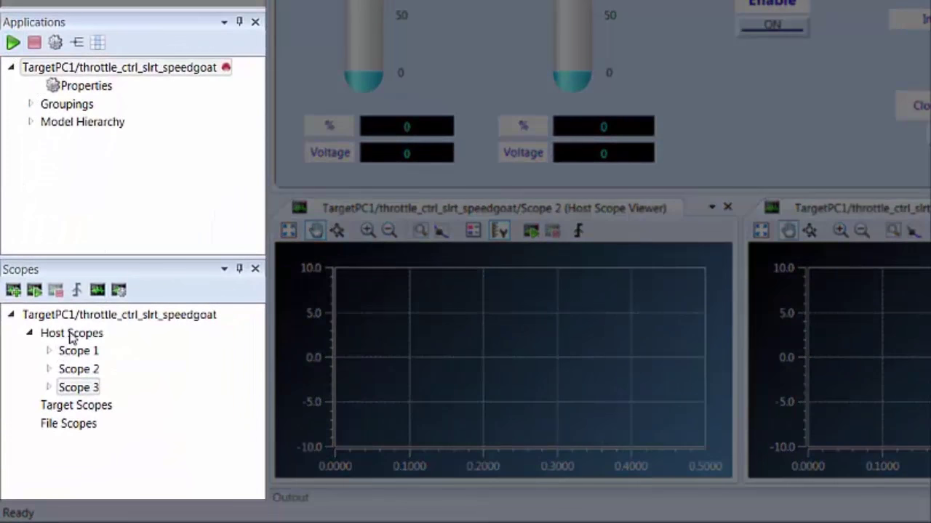
{"action": "right_click", "coordinate": [77, 334]}
{"action": "left_click", "coordinate": [118, 424]}
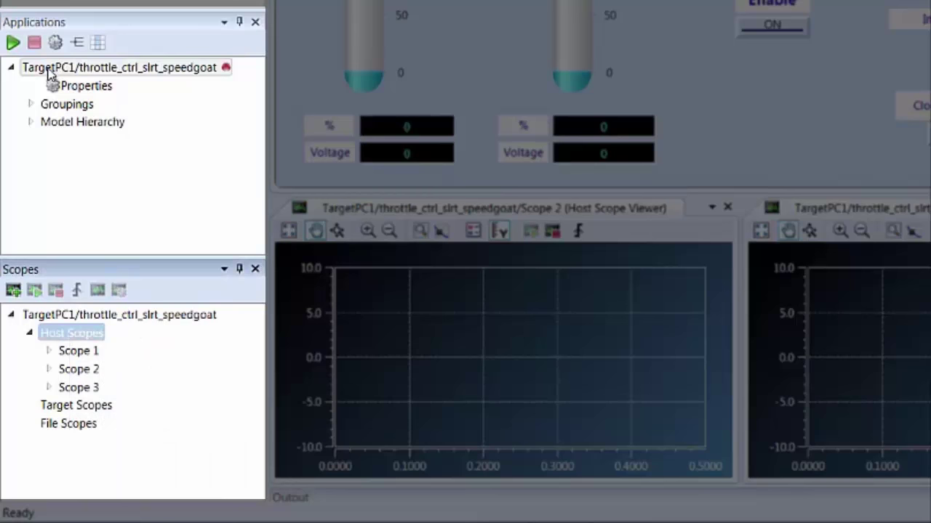
Expand the application's model hierarchy, select Real Throttle Body Under Test, and start the real-time application on TargetPC1
{"action": "left_click", "coordinate": [32, 122]}
{"action": "left_click", "coordinate": [48, 141]}
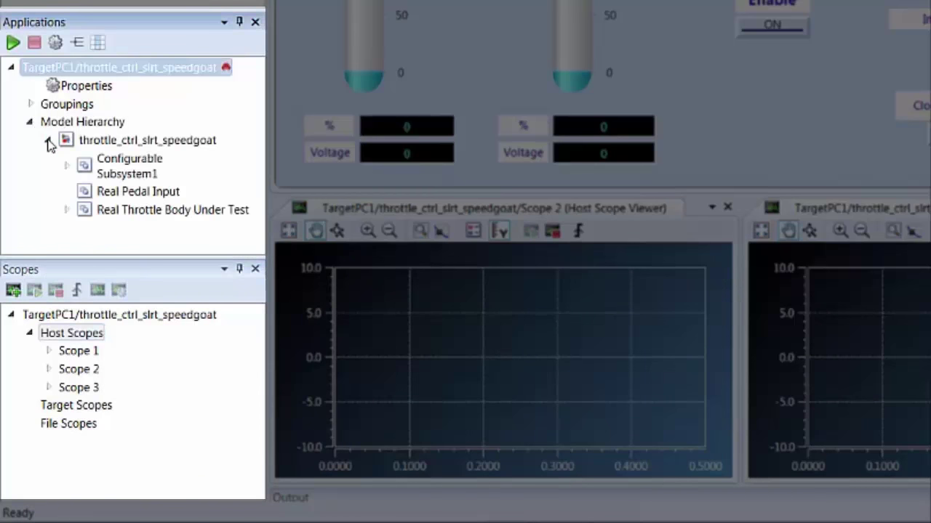
{"action": "left_click", "coordinate": [112, 210]}
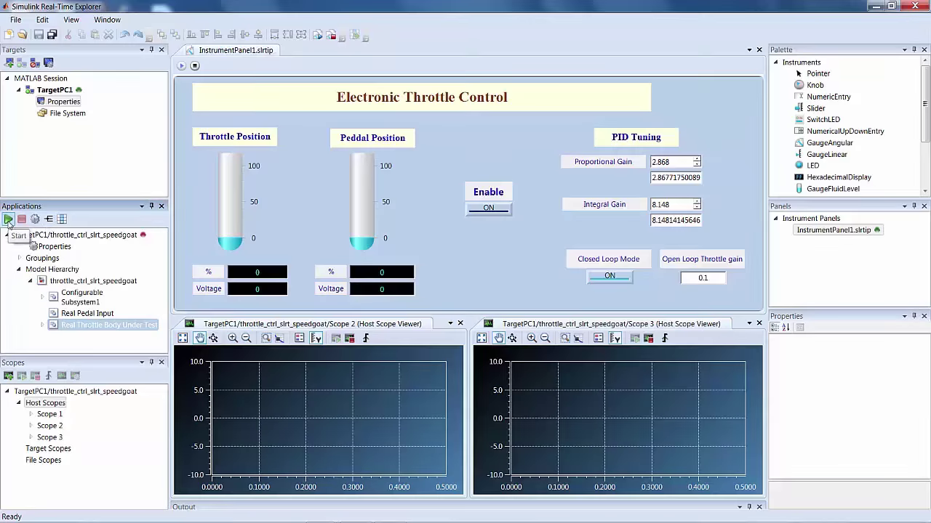
{"action": "left_click", "coordinate": [8, 220]}
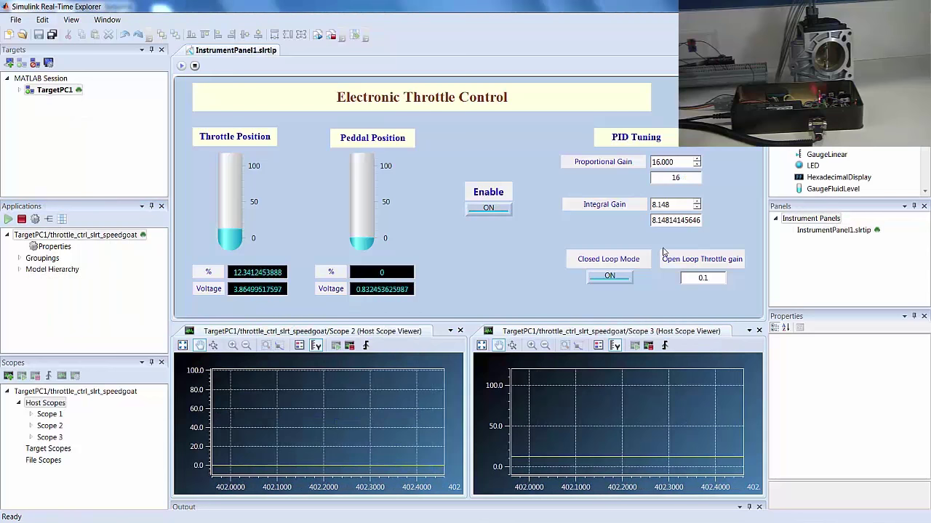
Test the running throttle controller with a proportional gain of 8, and return the gain to 16
{"action": "left_click", "coordinate": [664, 161]}
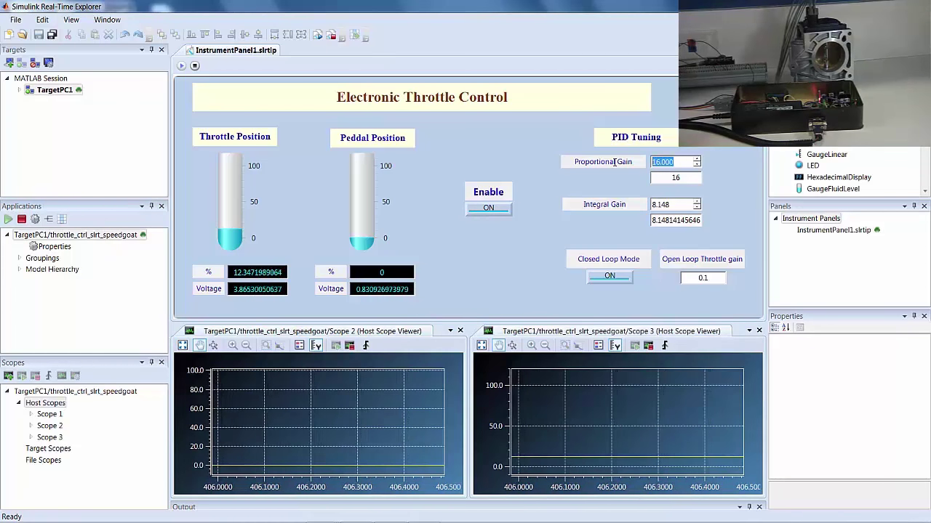
{"action": "type", "text": "8"}
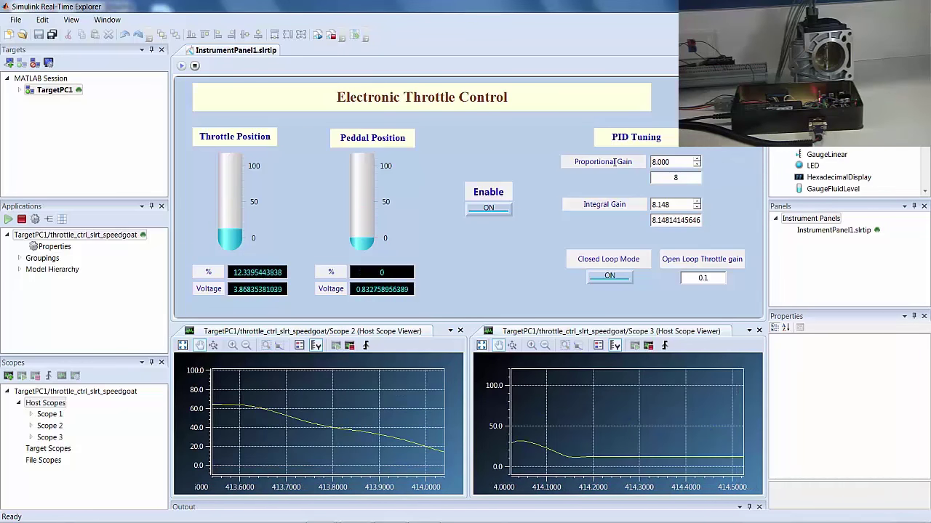
{"action": "left_click", "coordinate": [666, 161]}
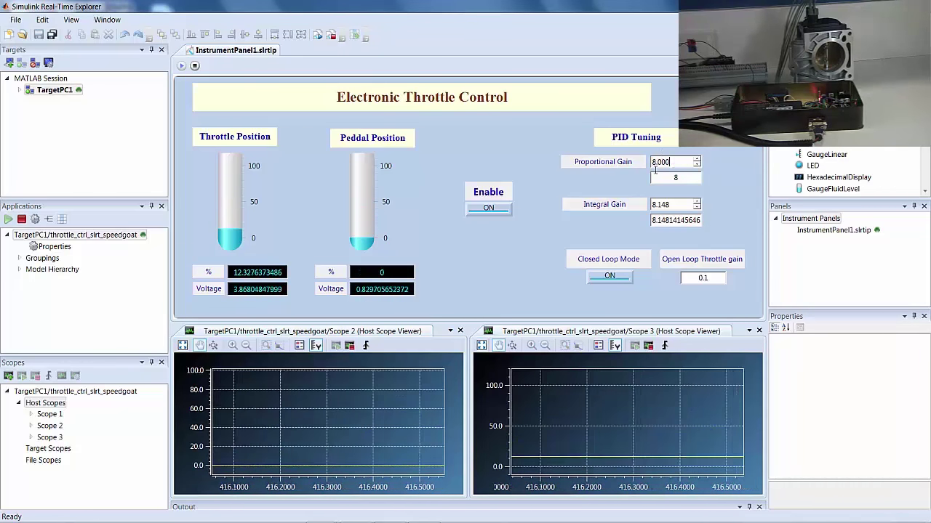
{"action": "double_click", "coordinate": [655, 169]}
{"action": "type", "text": "16"}
{"action": "key", "text": "Return"}
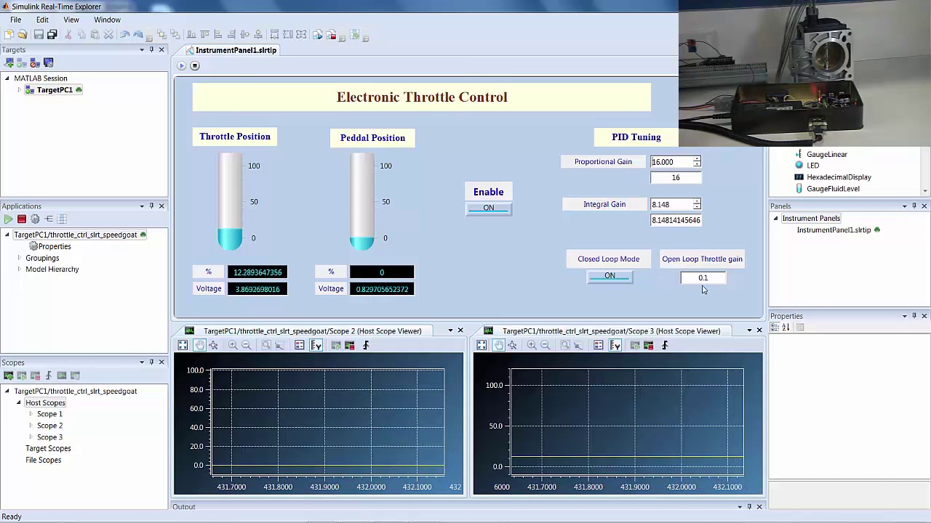
Try a proportional gain of 2.5 on the running throttle controller
{"action": "left_click", "coordinate": [672, 162]}
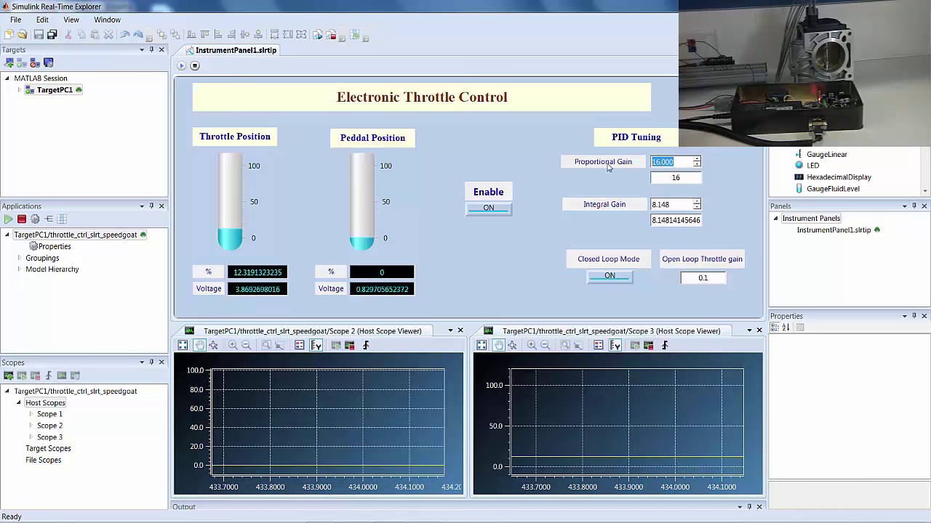
{"action": "type", "text": "2.5"}
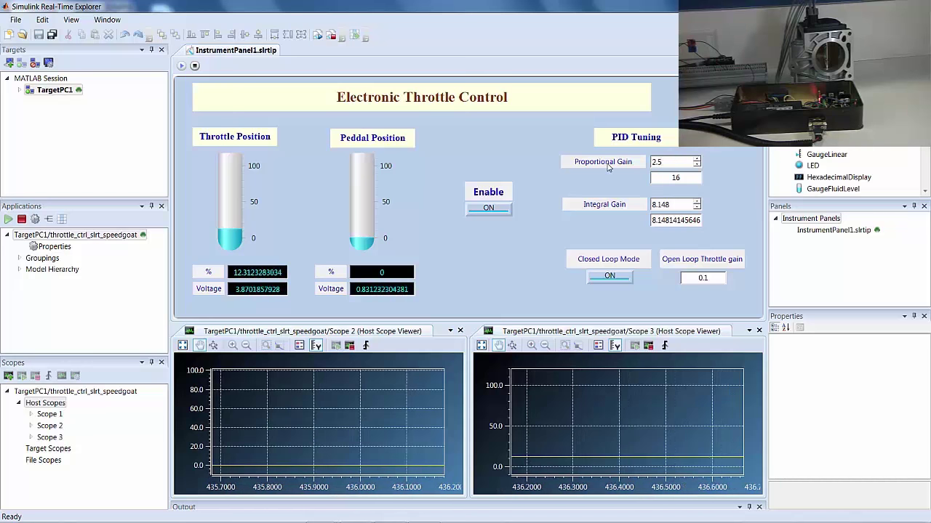
{"action": "key", "text": "Return"}
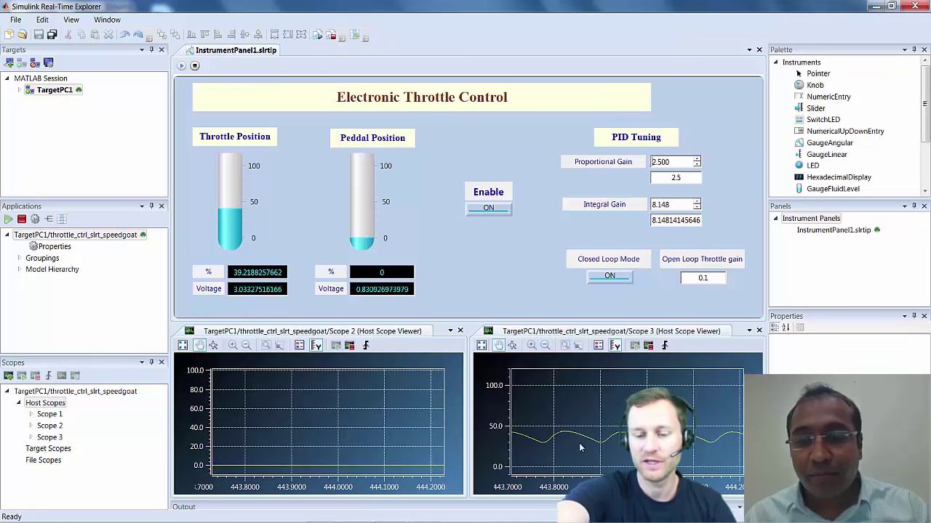
Set the throttle controller's proportional gain back to 16
{"action": "left_click", "coordinate": [675, 159]}
{"action": "left_click_drag", "start_coordinate": [675, 159], "coordinate": [582, 164]}
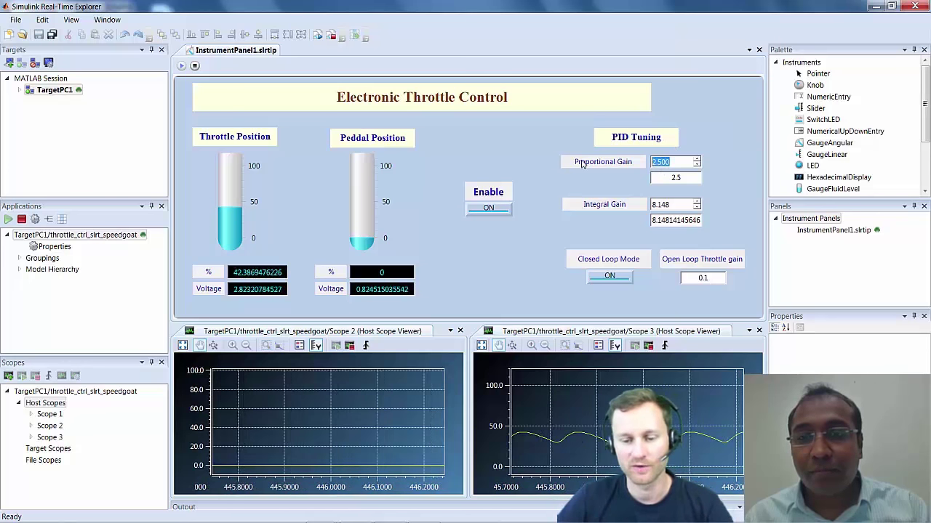
{"action": "type", "text": "16"}
{"action": "key", "text": "Return"}
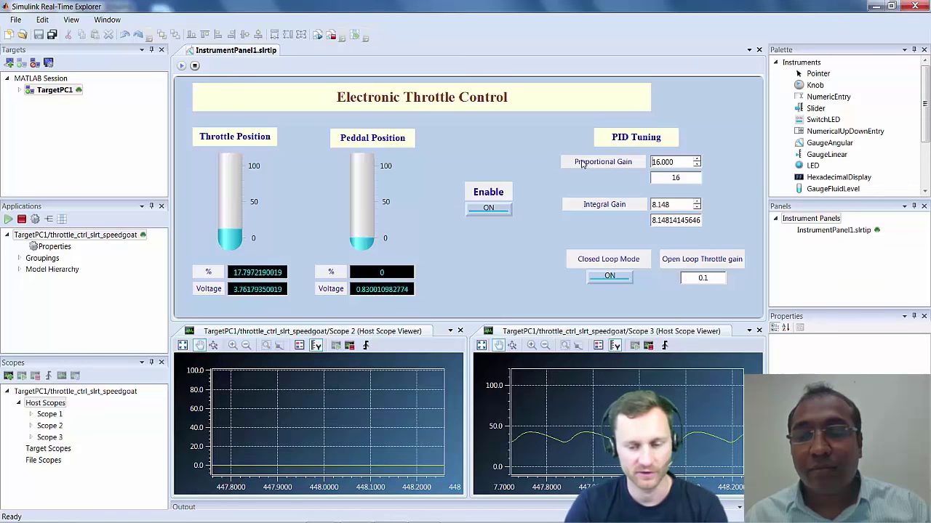